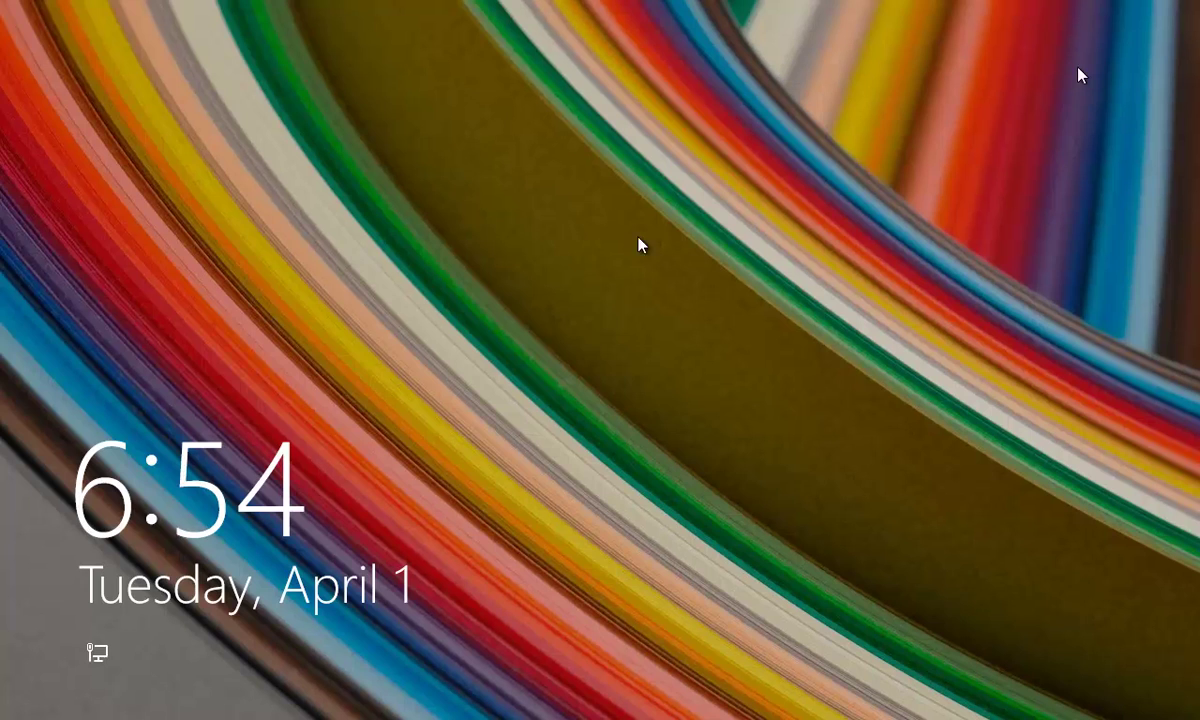
- Sign in to the Daminion_Admin account with its password to reach the Start screen
left_click(643, 340)
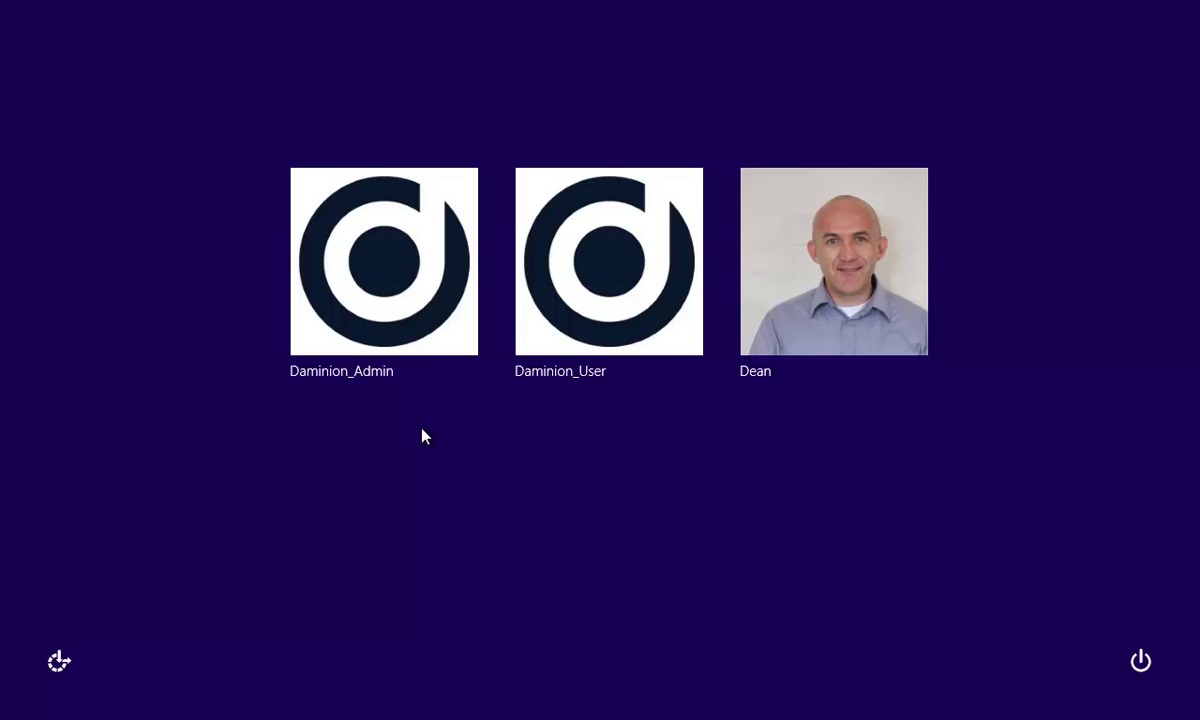
left_click(372, 300)
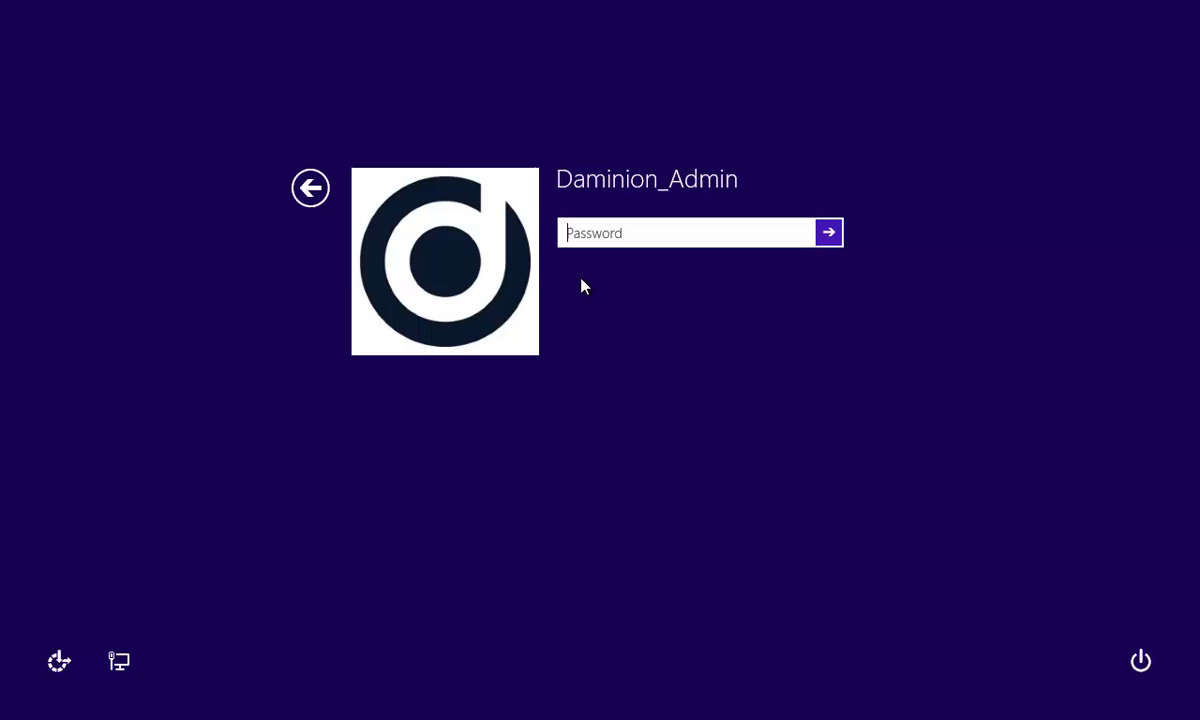
type("********")
key("Return")
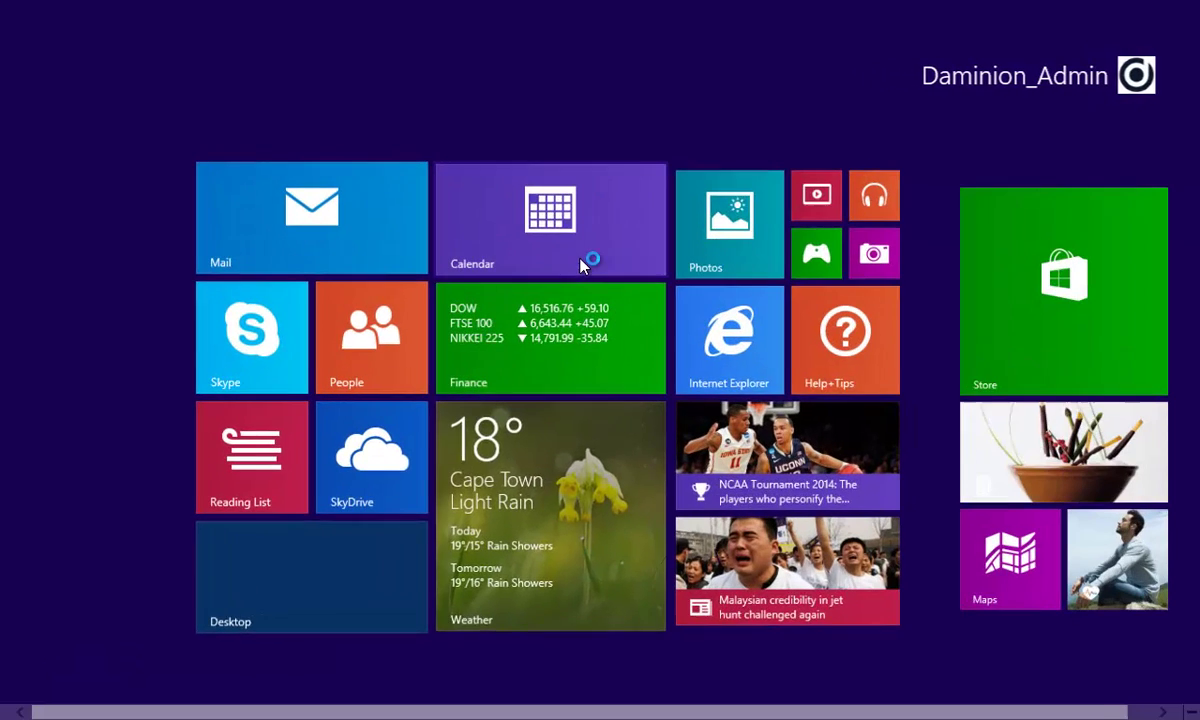
- Search the Start screen for 'admin' and launch Local Security Policy from Administrative Tools
left_click(207, 584)
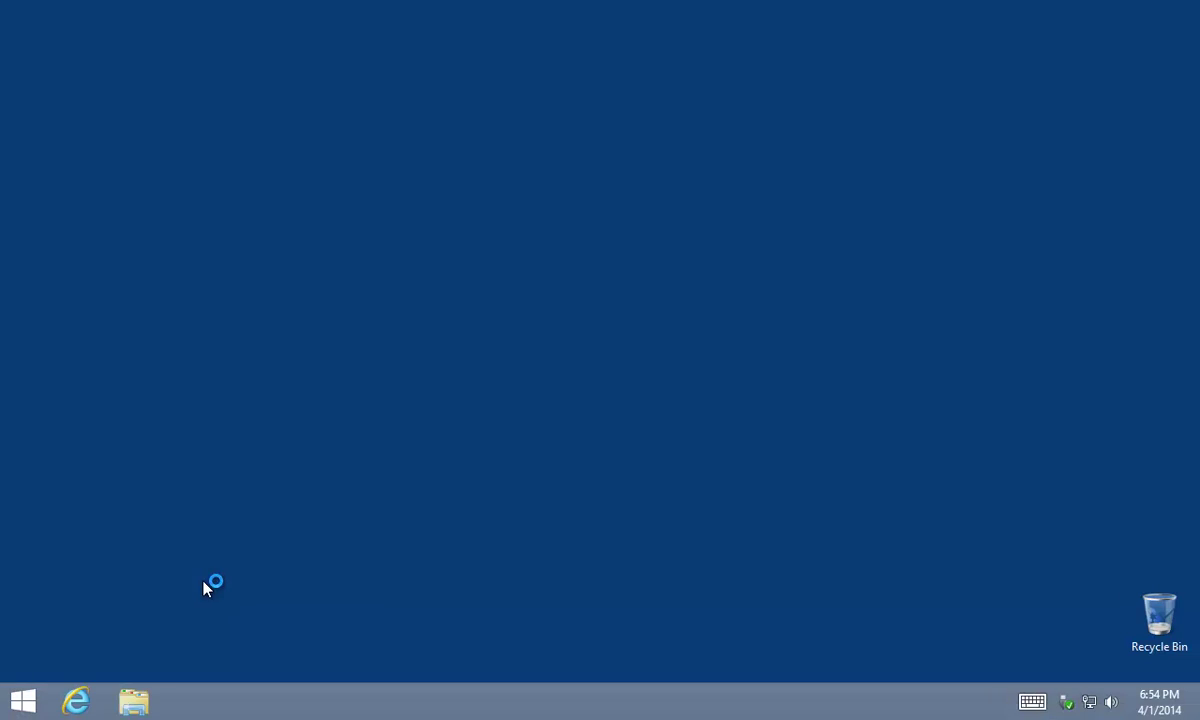
key("super")
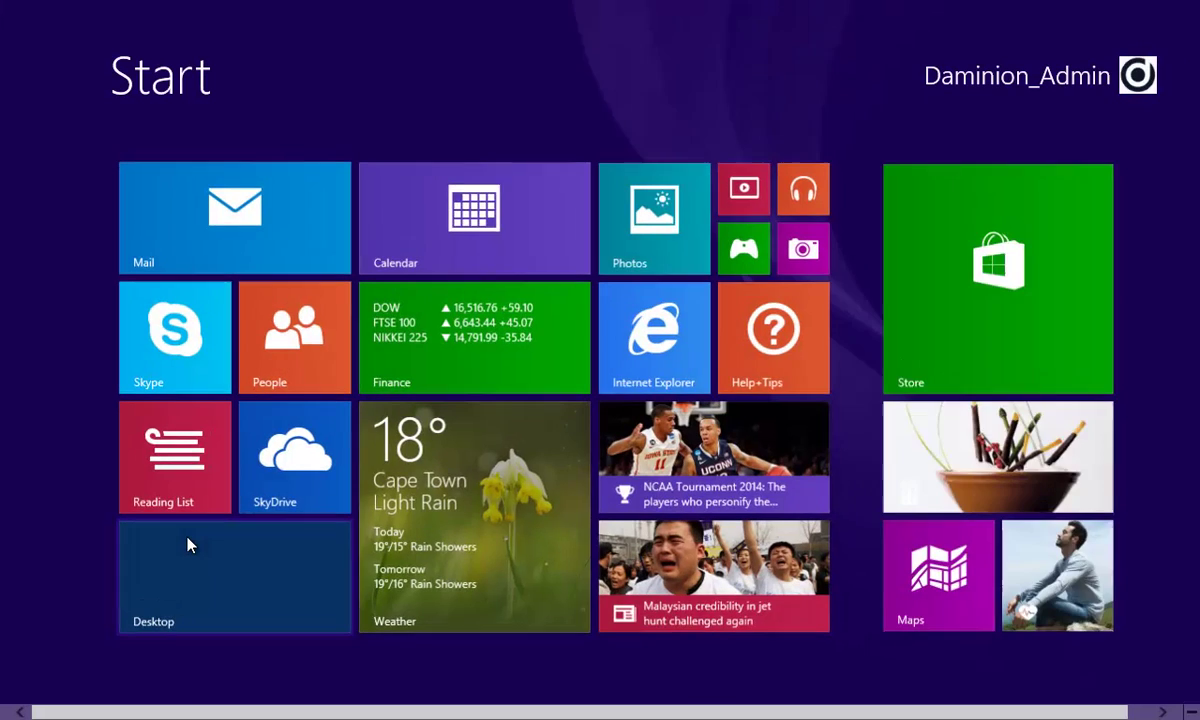
type("admin")
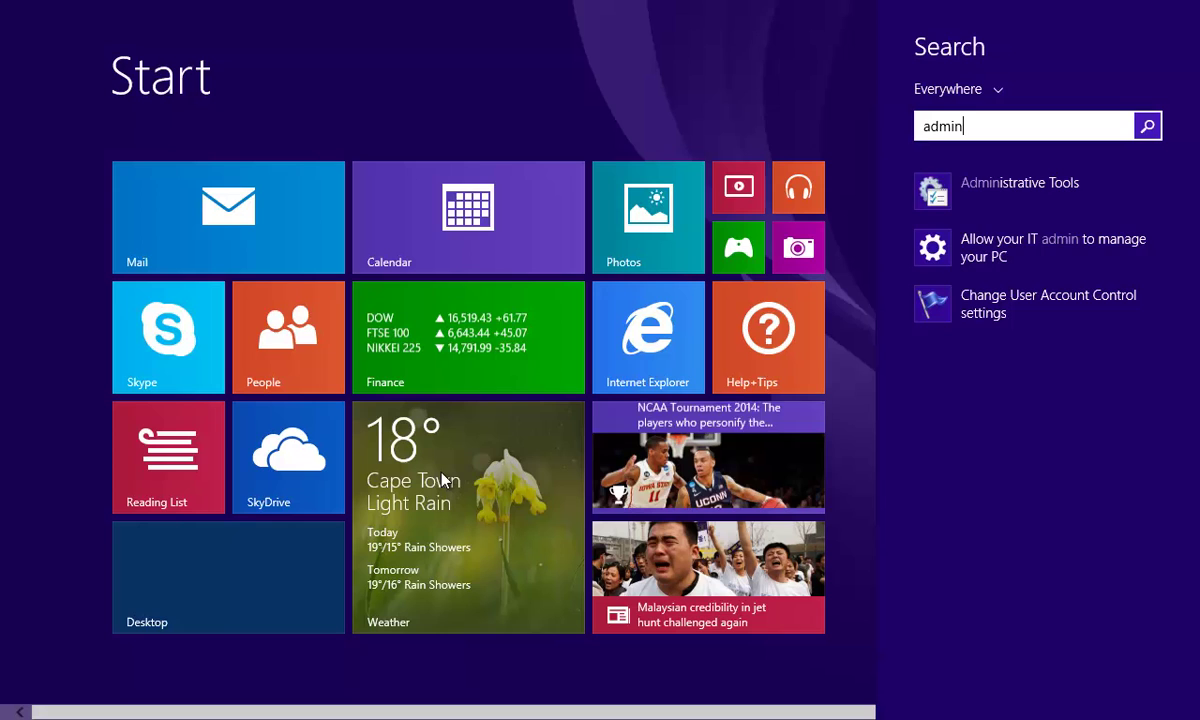
left_click(993, 184)
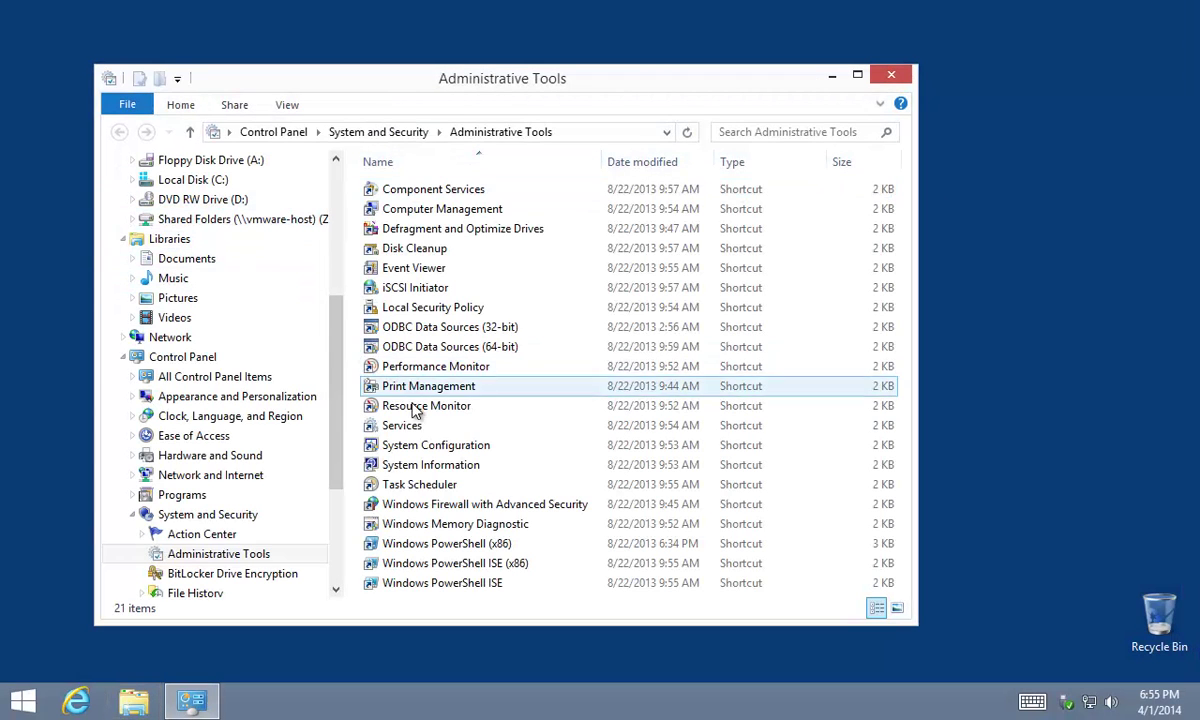
left_click(400, 310)
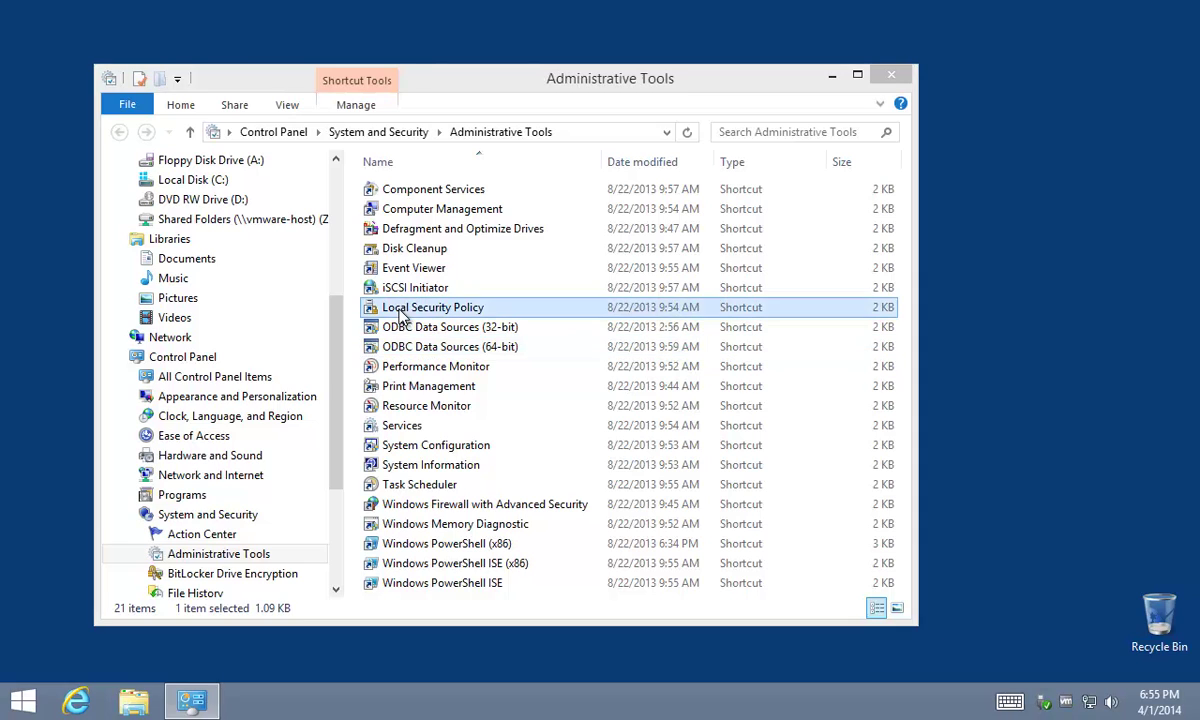
- Open the 'Log on as a service' policy under Local Policies > User Rights Assignment
double_click(400, 313)
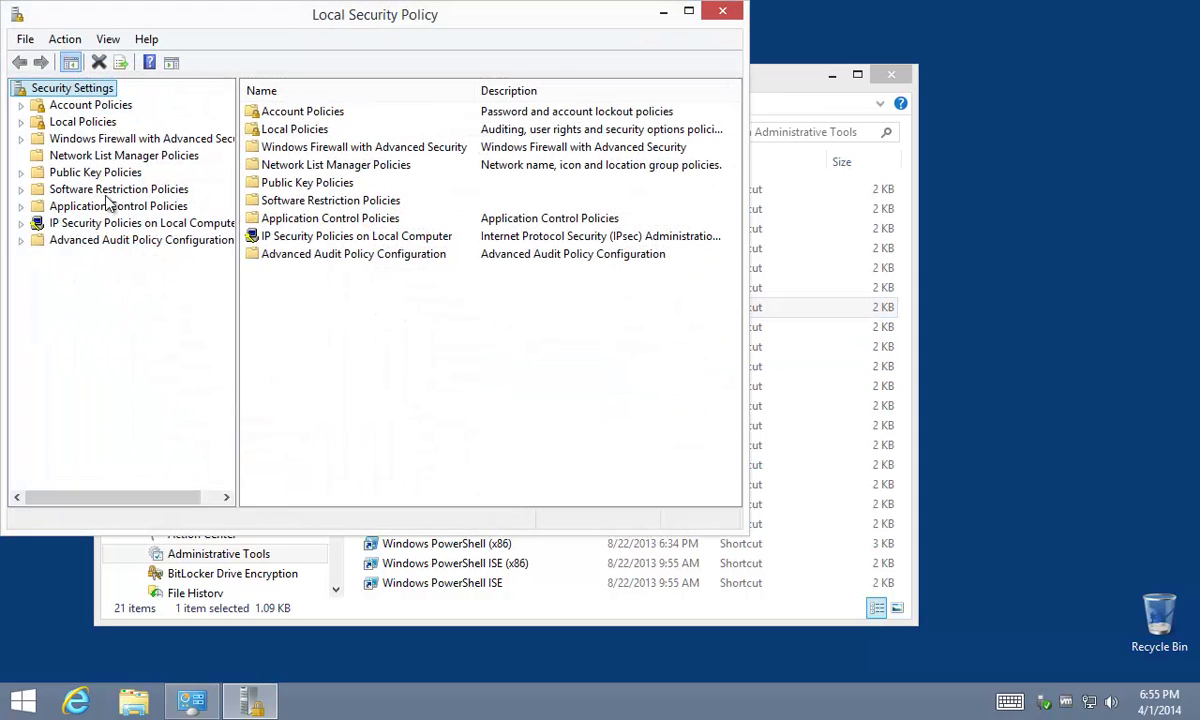
left_click(21, 122)
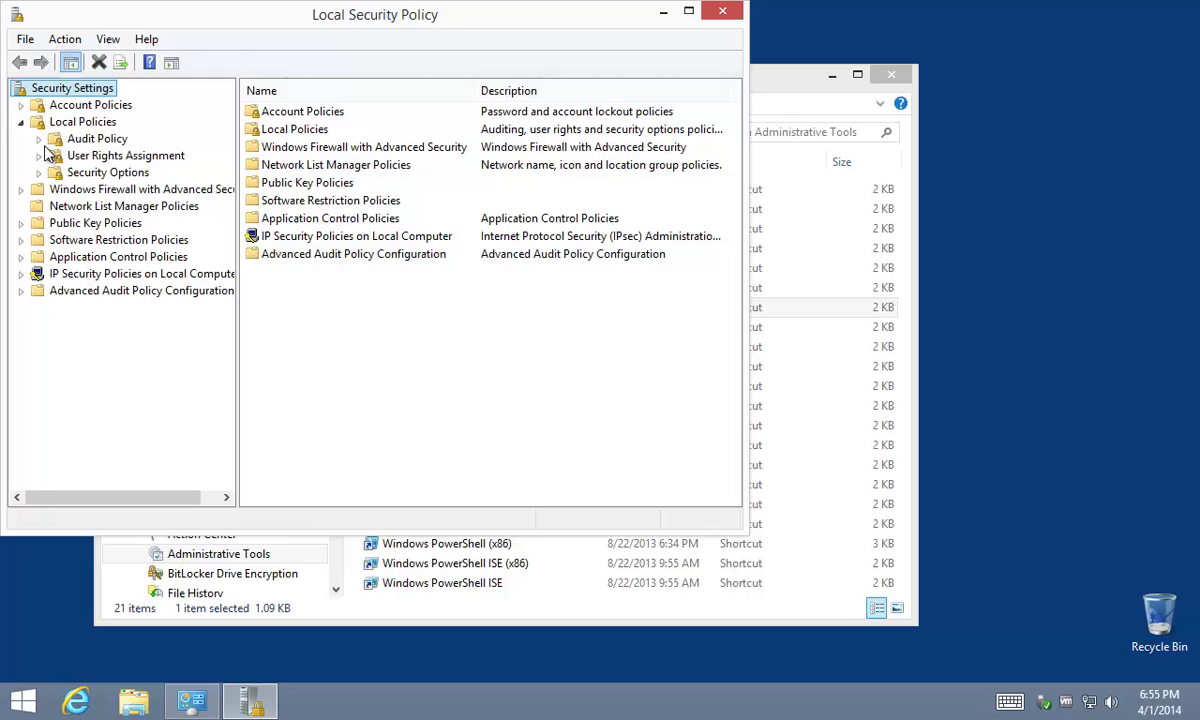
left_click(125, 156)
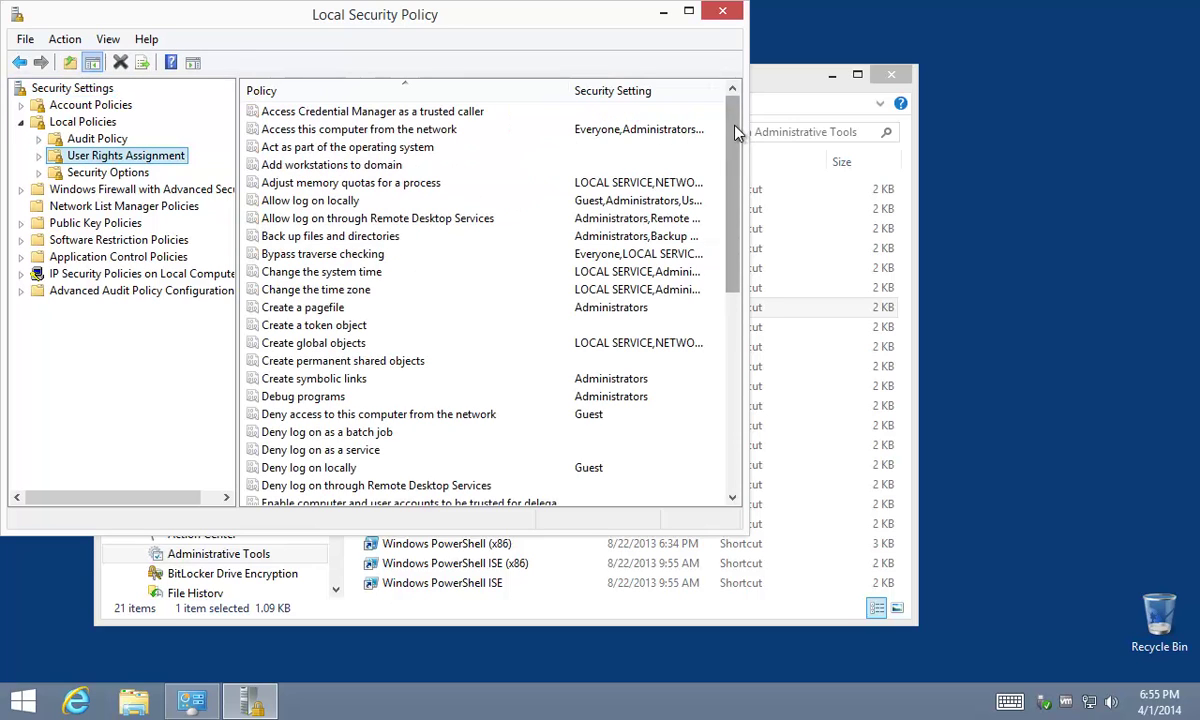
left_click_drag(731, 143, 739, 262)
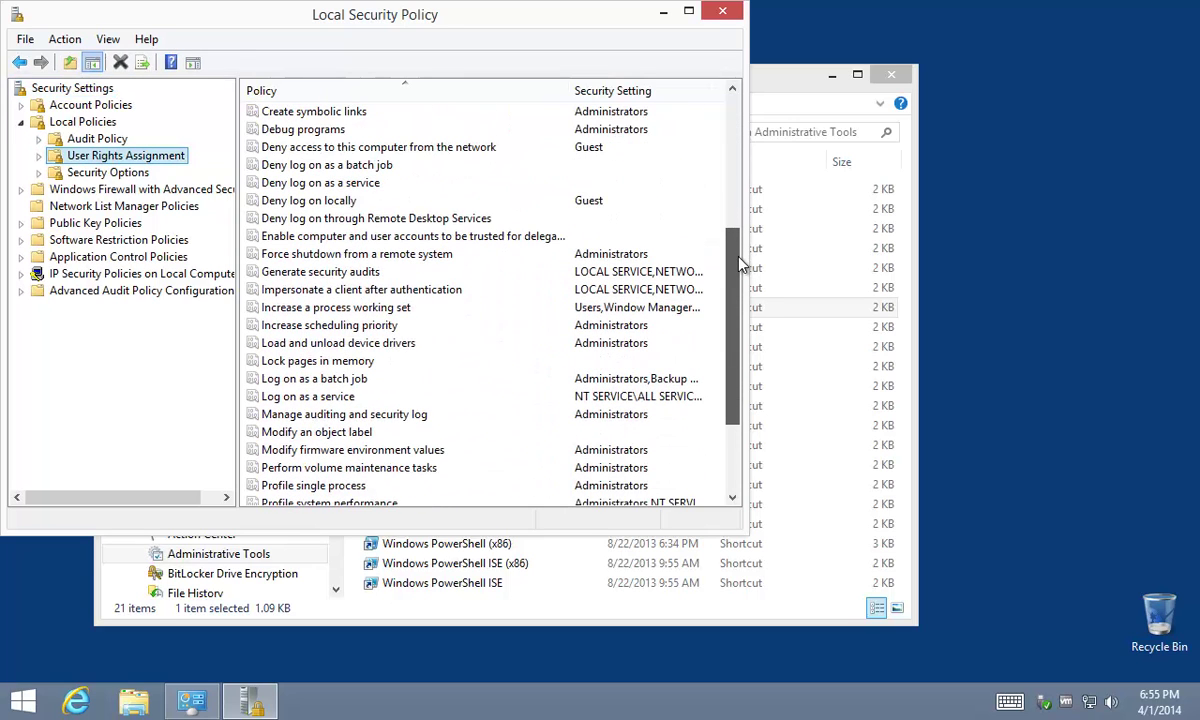
double_click(275, 397)
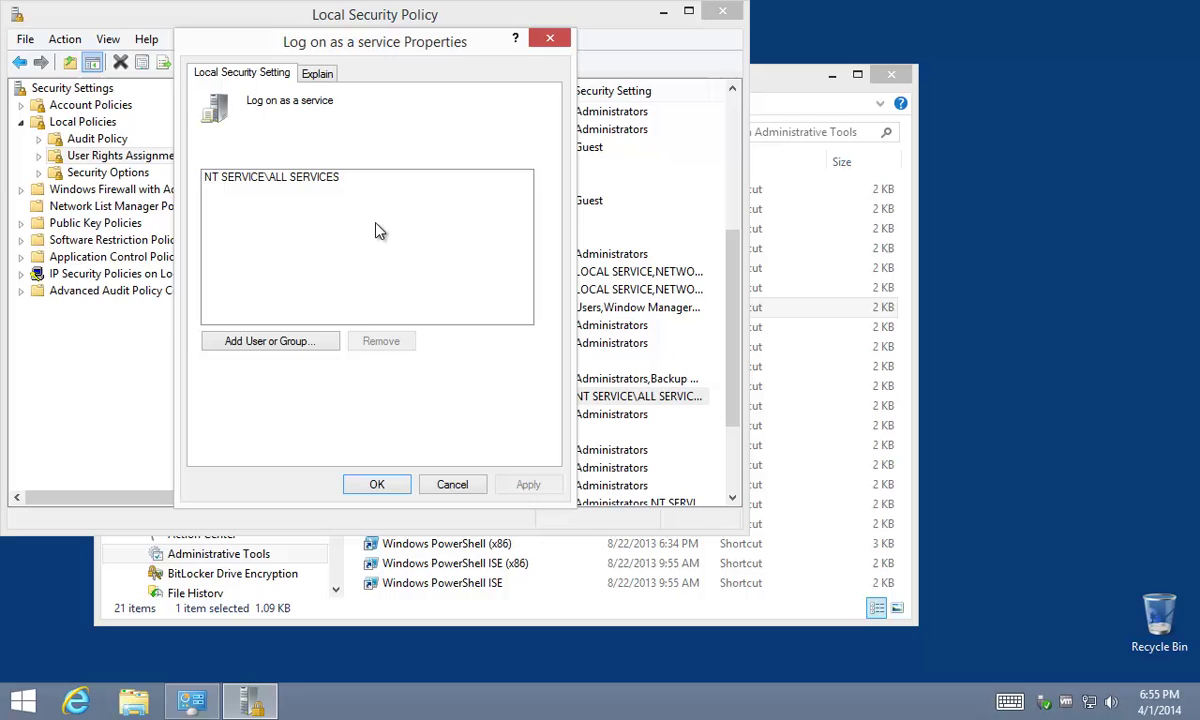
- Add the verified Daminion_Admin account to the Log on as a service right and apply
left_click(262, 349)
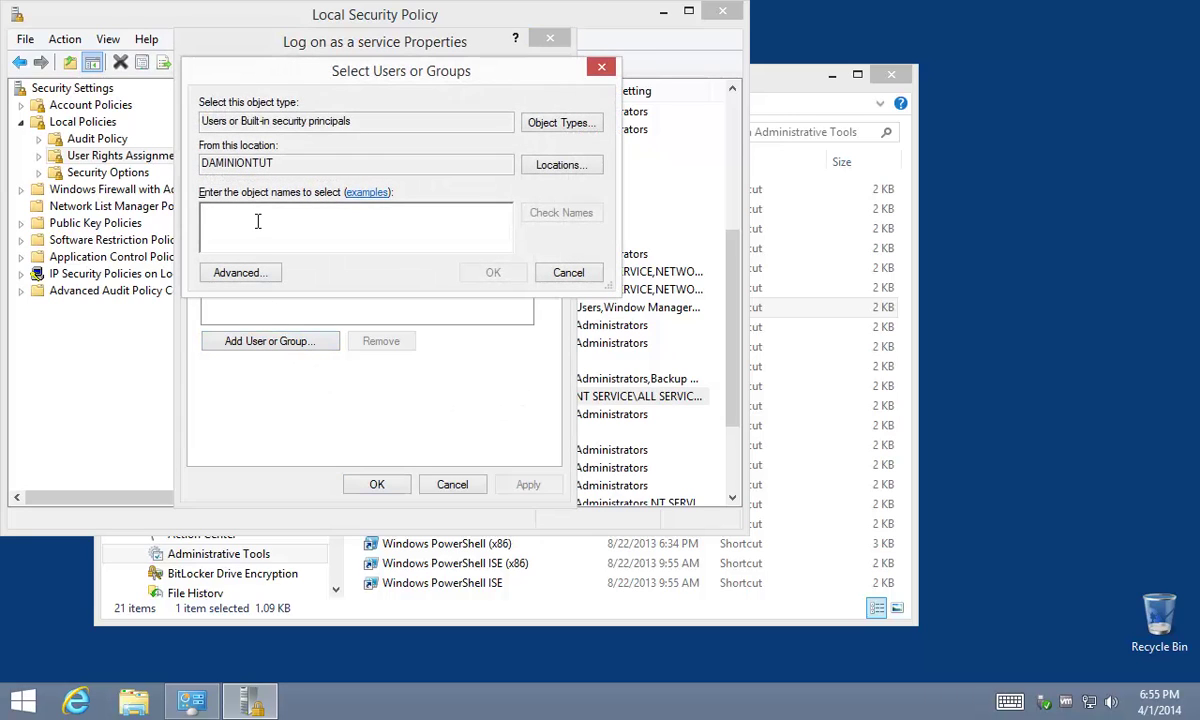
type("Daminion_Admin")
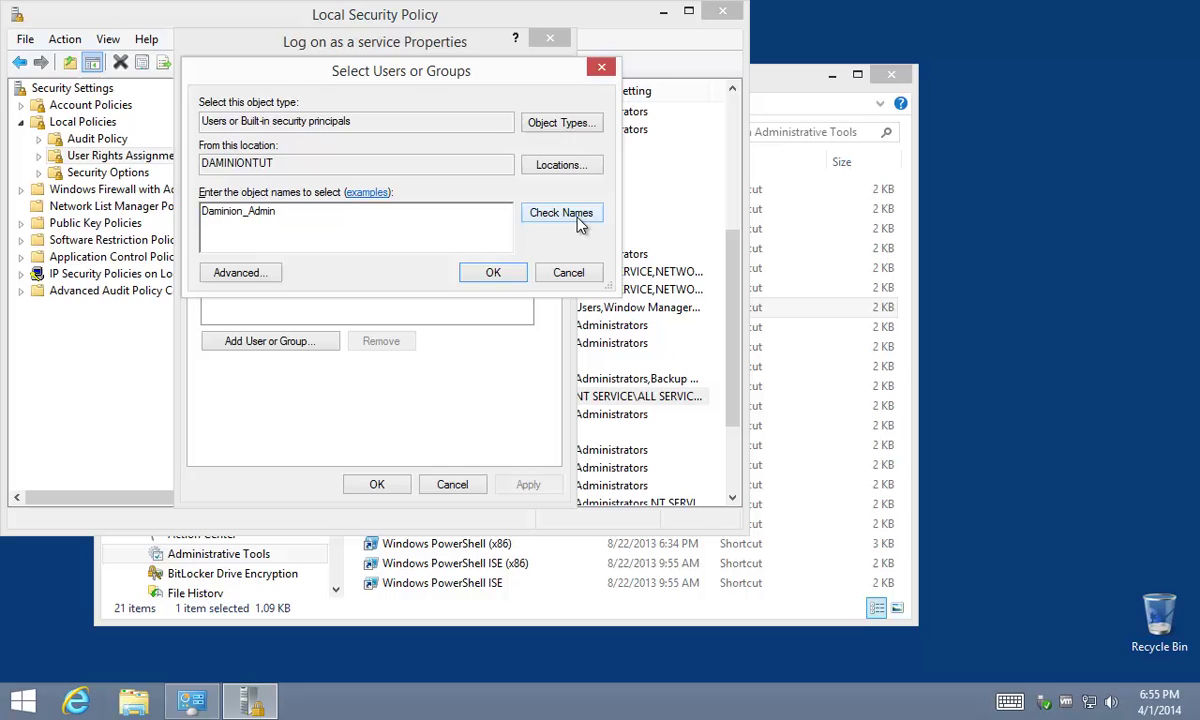
left_click(545, 210)
left_click(490, 272)
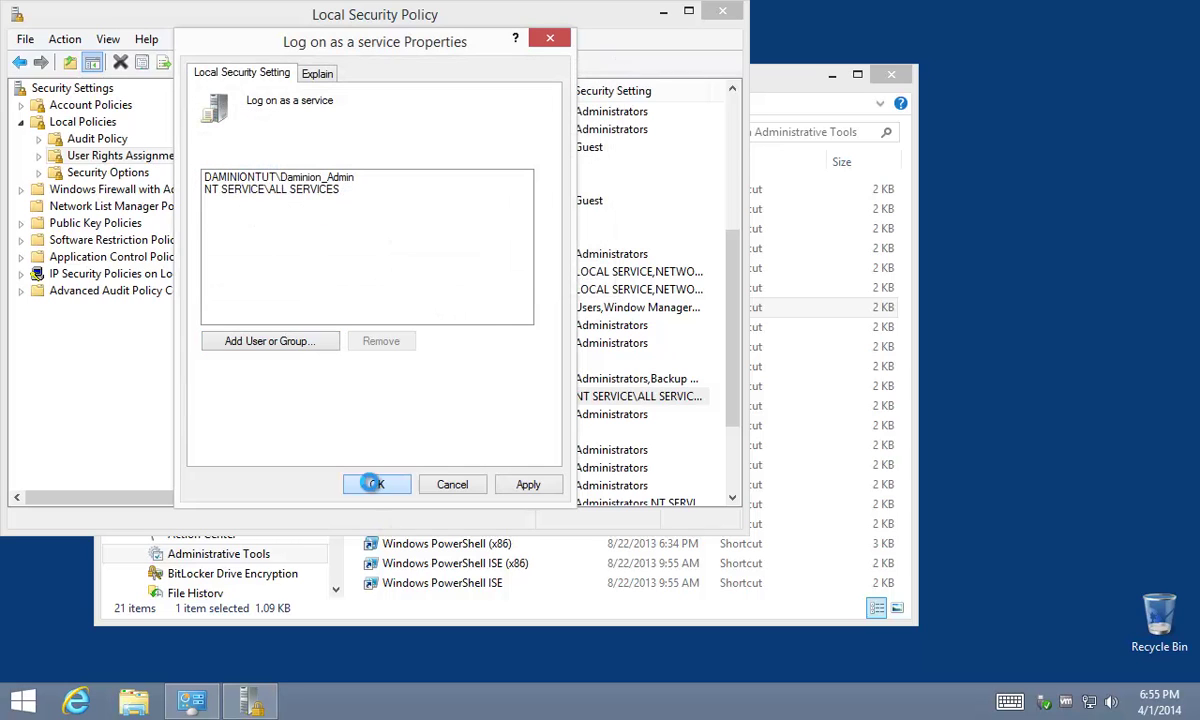
left_click(374, 484)
- Close Local Security Policy and Administrative Tools, then sign out of Daminion_Admin
left_click(723, 13)
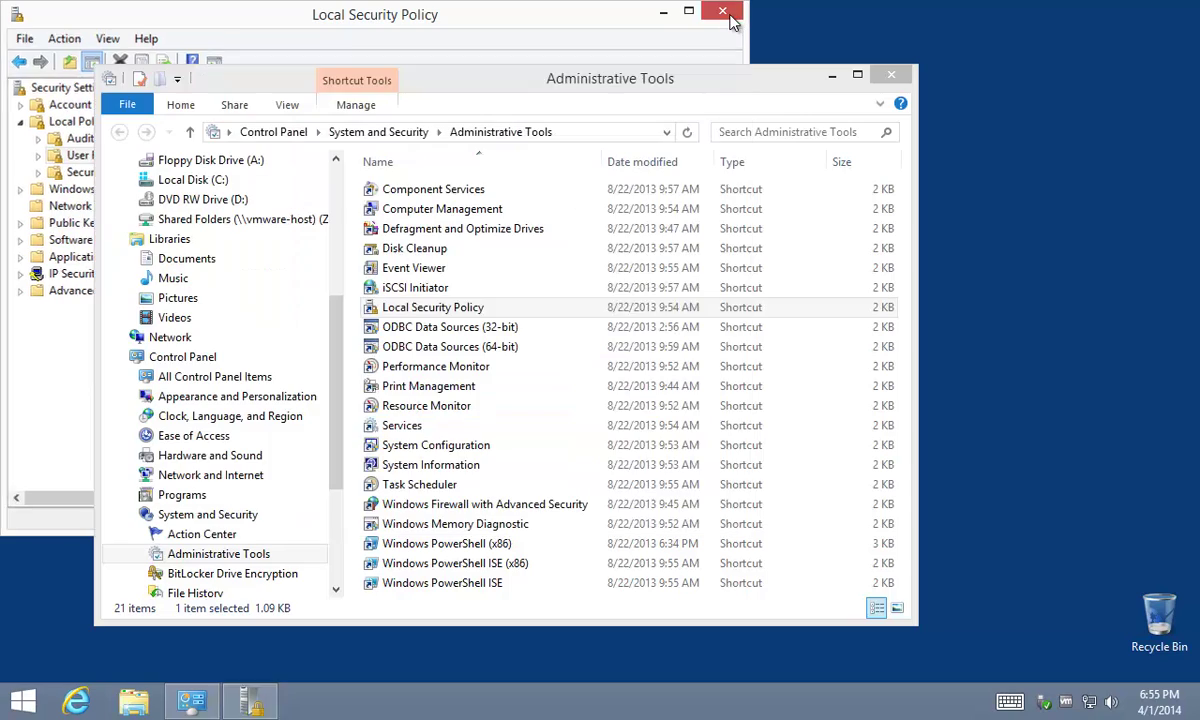
left_click(892, 77)
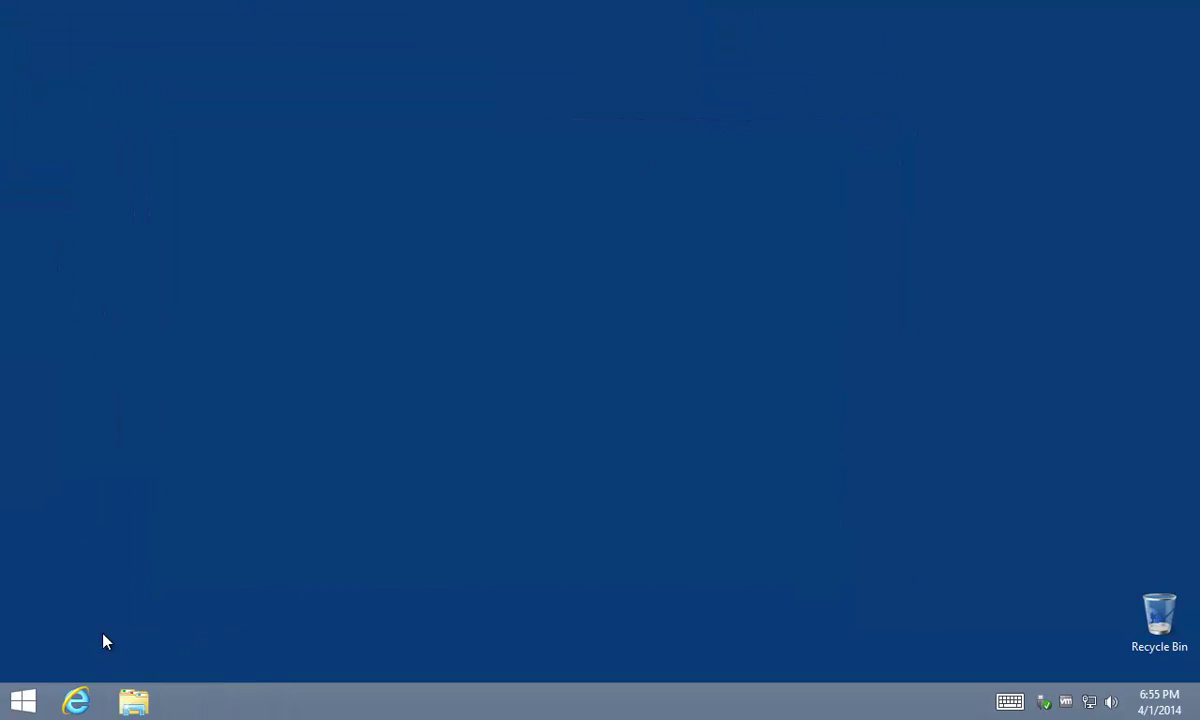
left_click(22, 700)
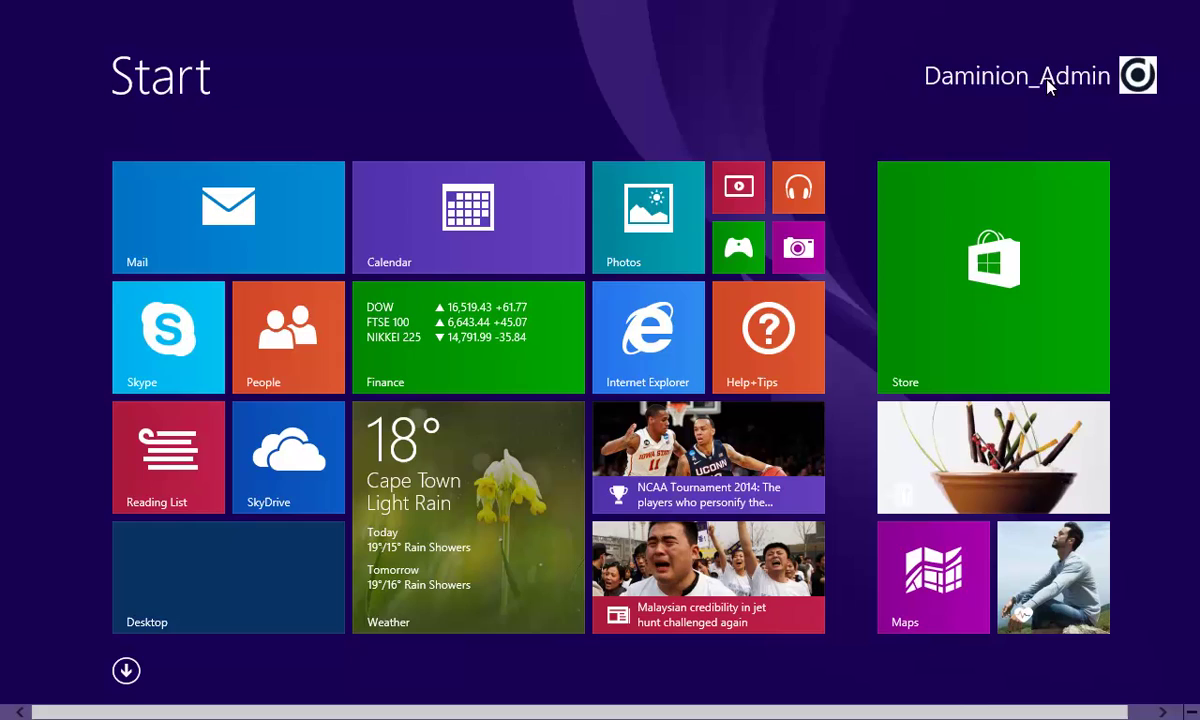
left_click(1046, 82)
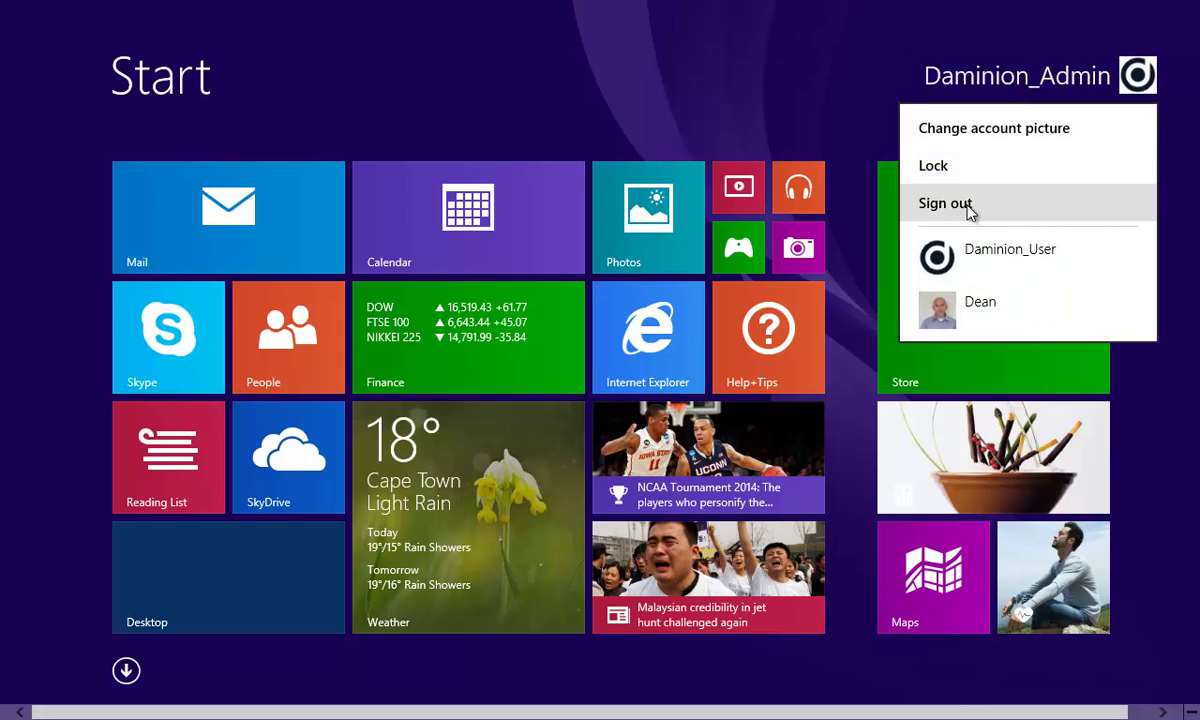
left_click(945, 204)
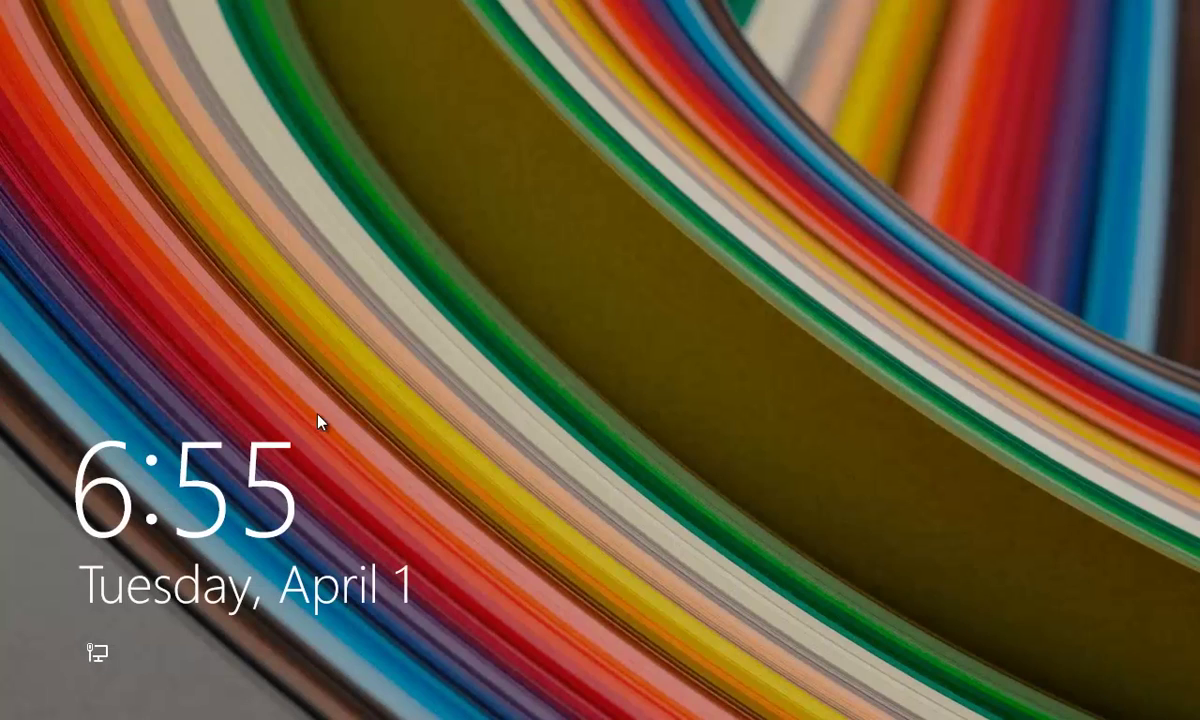
- Sign in as Daminion_User with its password and go to the desktop
left_click(439, 412)
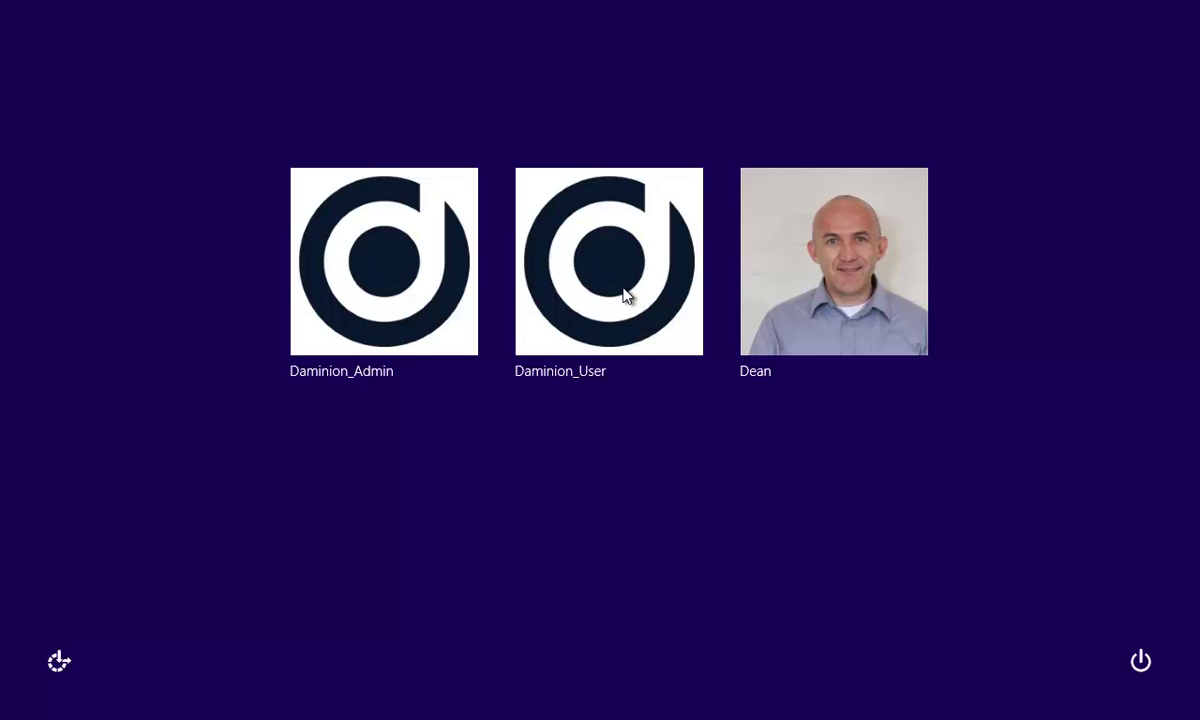
left_click(625, 294)
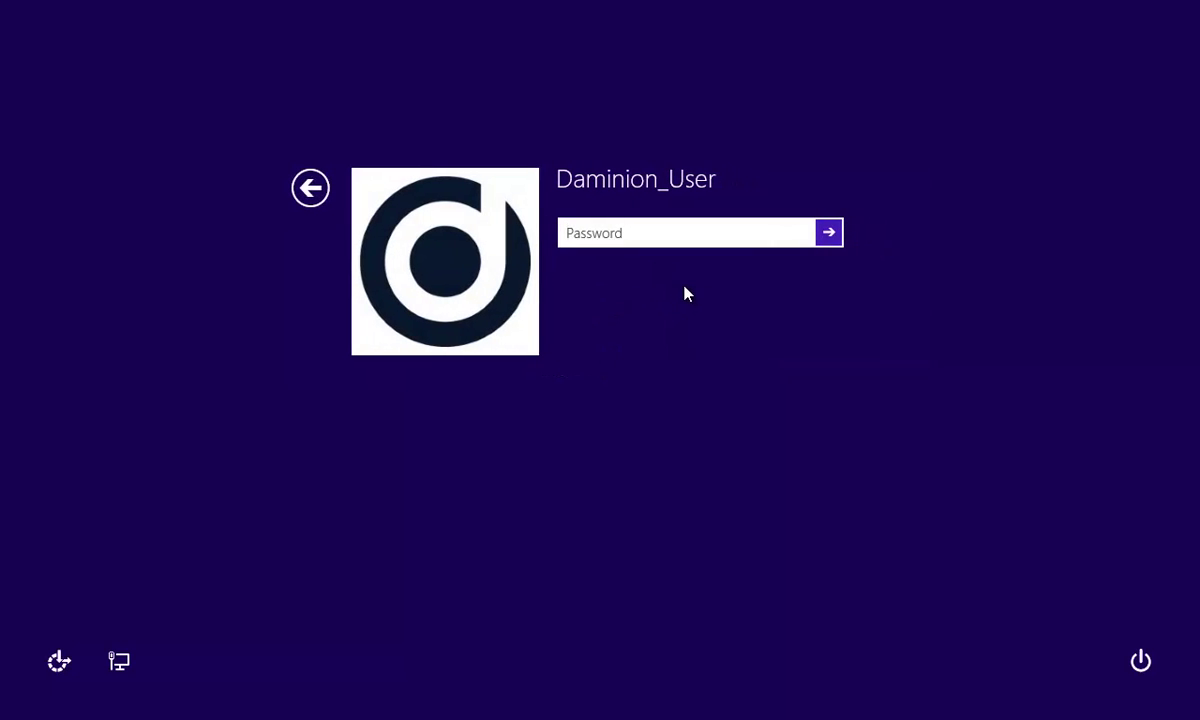
type("••••••••")
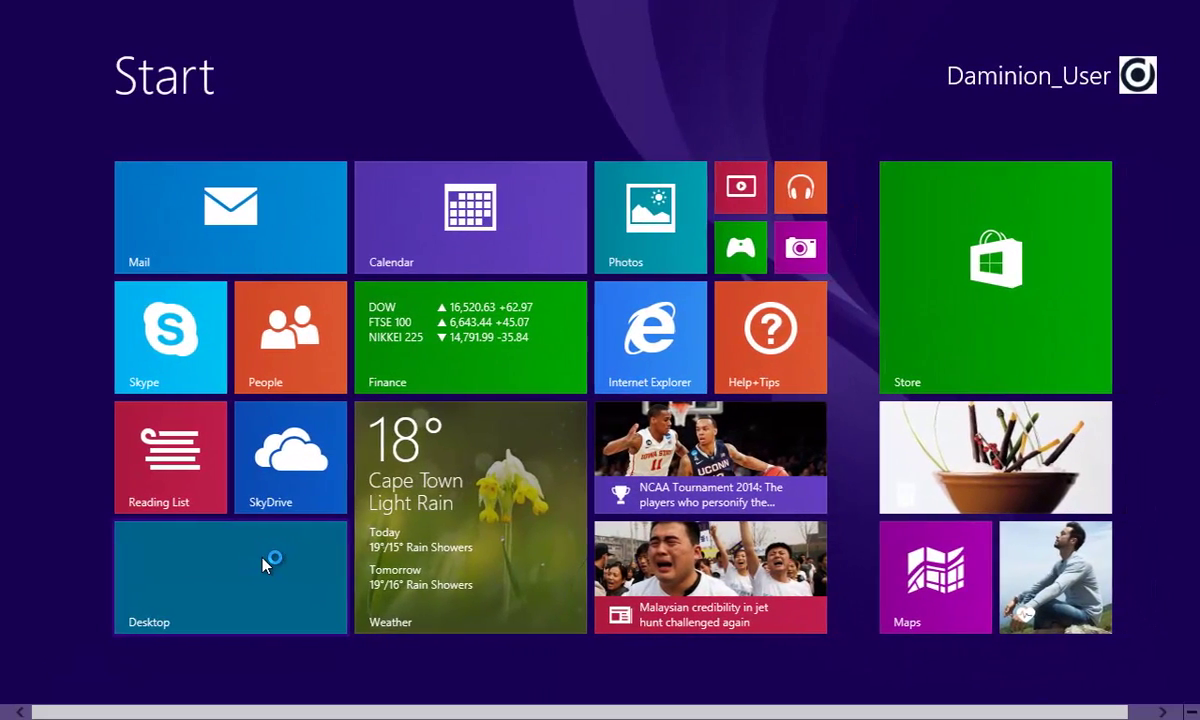
left_click(262, 557)
- Run DaminionServerSetup-3.0.0.994 from its folder, approving elevation with the admin account's password
double_click(178, 138)
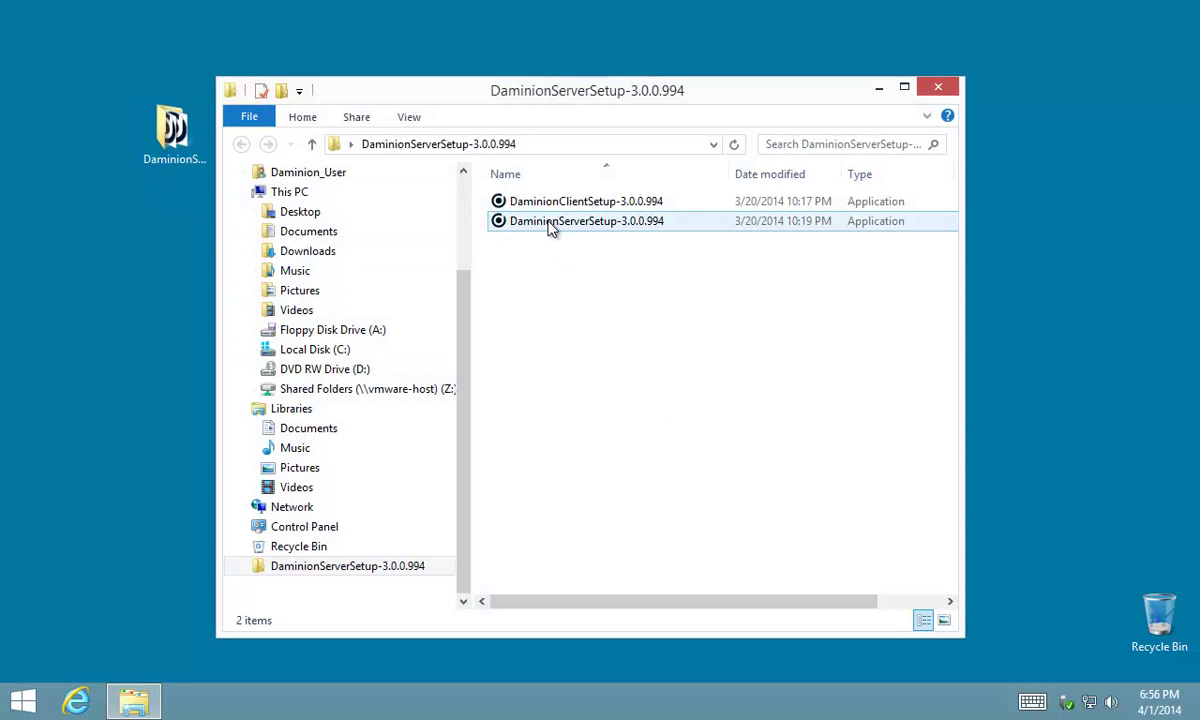
double_click(549, 222)
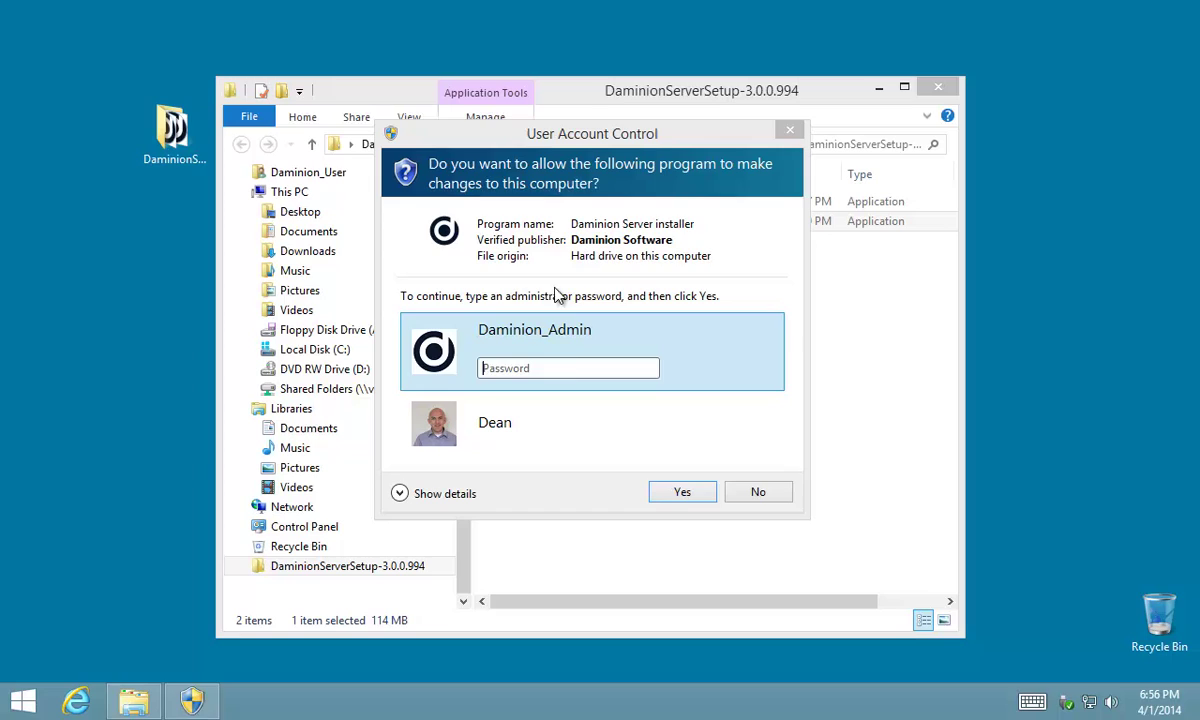
left_click(565, 368)
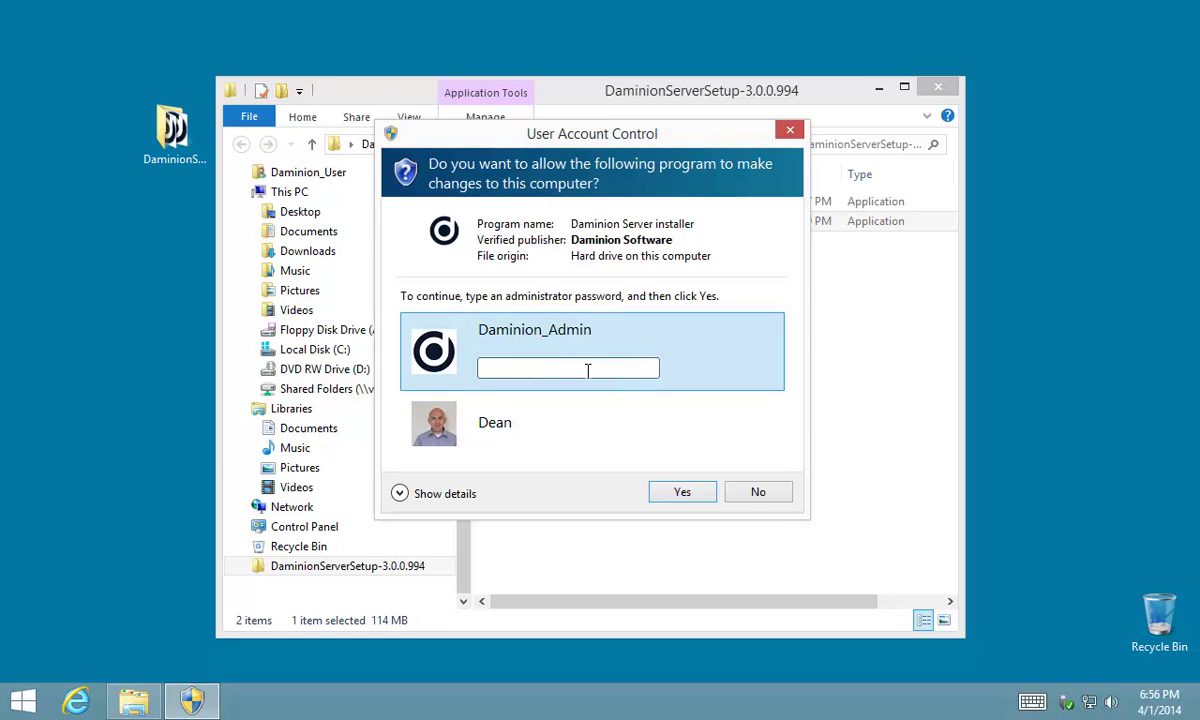
type("****")
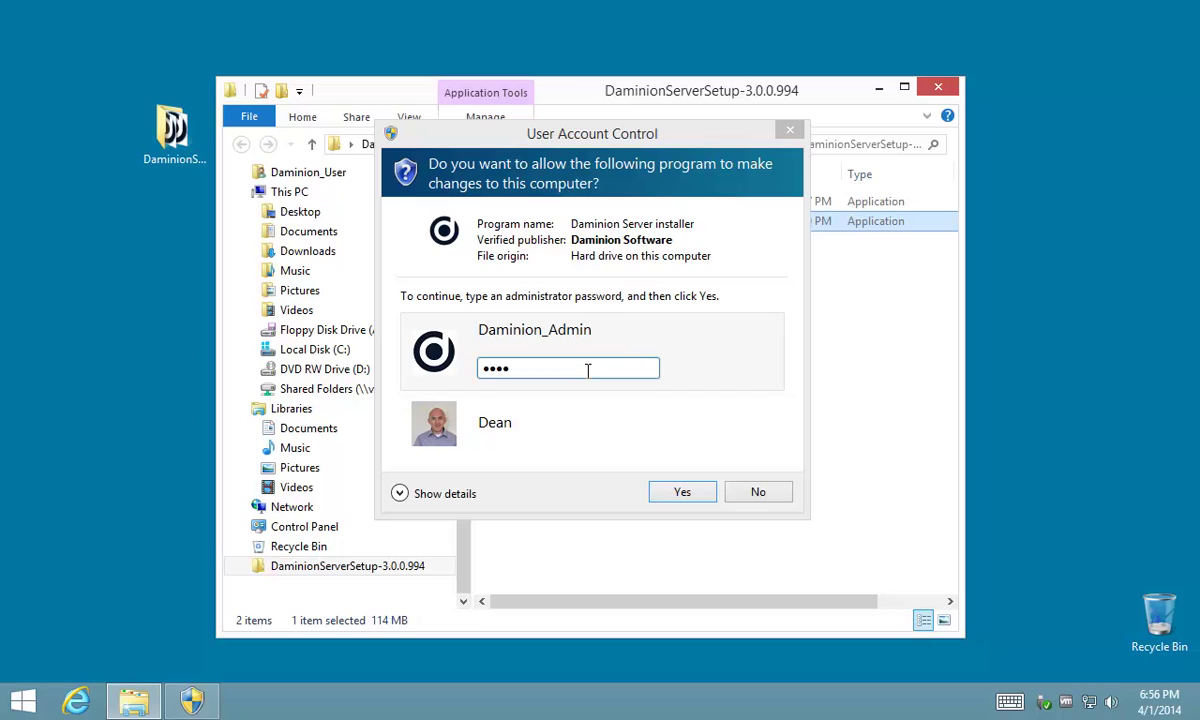
left_click(484, 347)
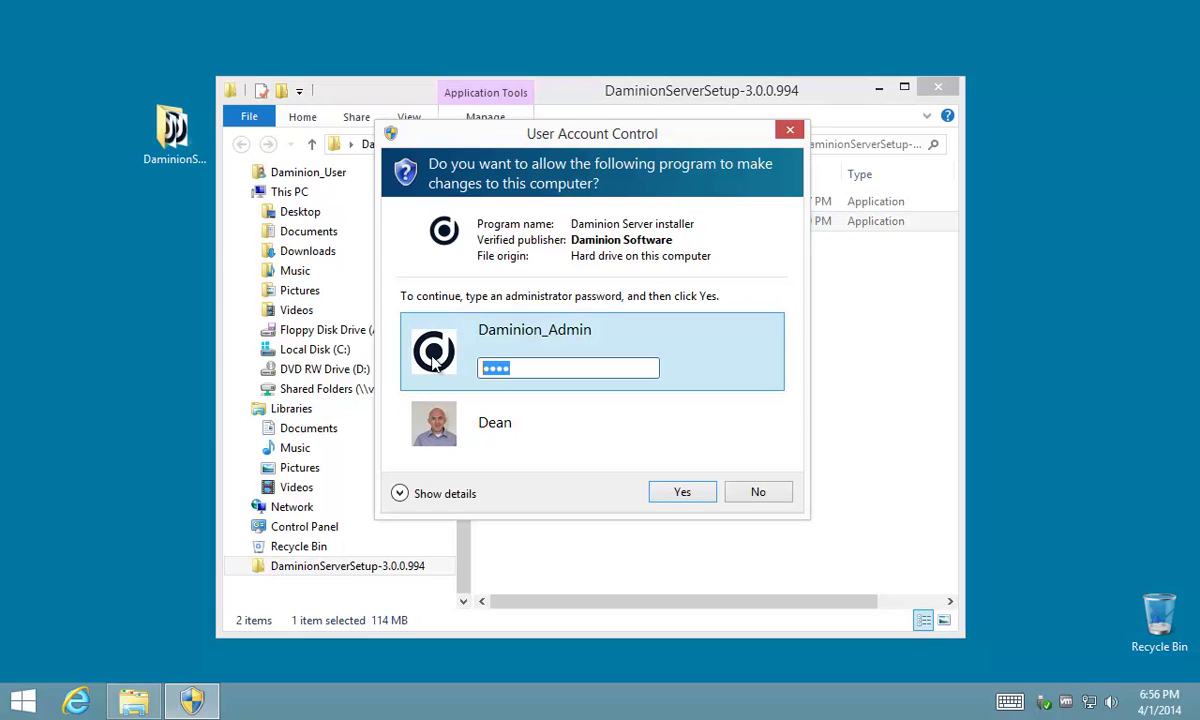
type("********")
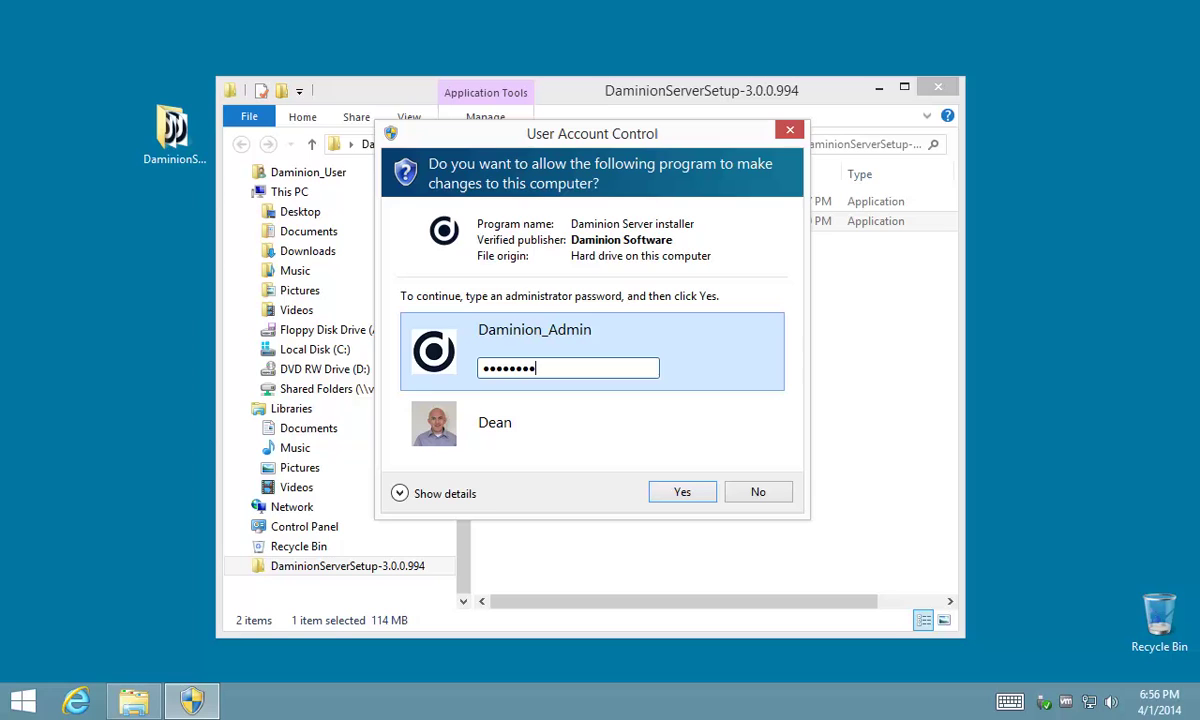
left_click(688, 494)
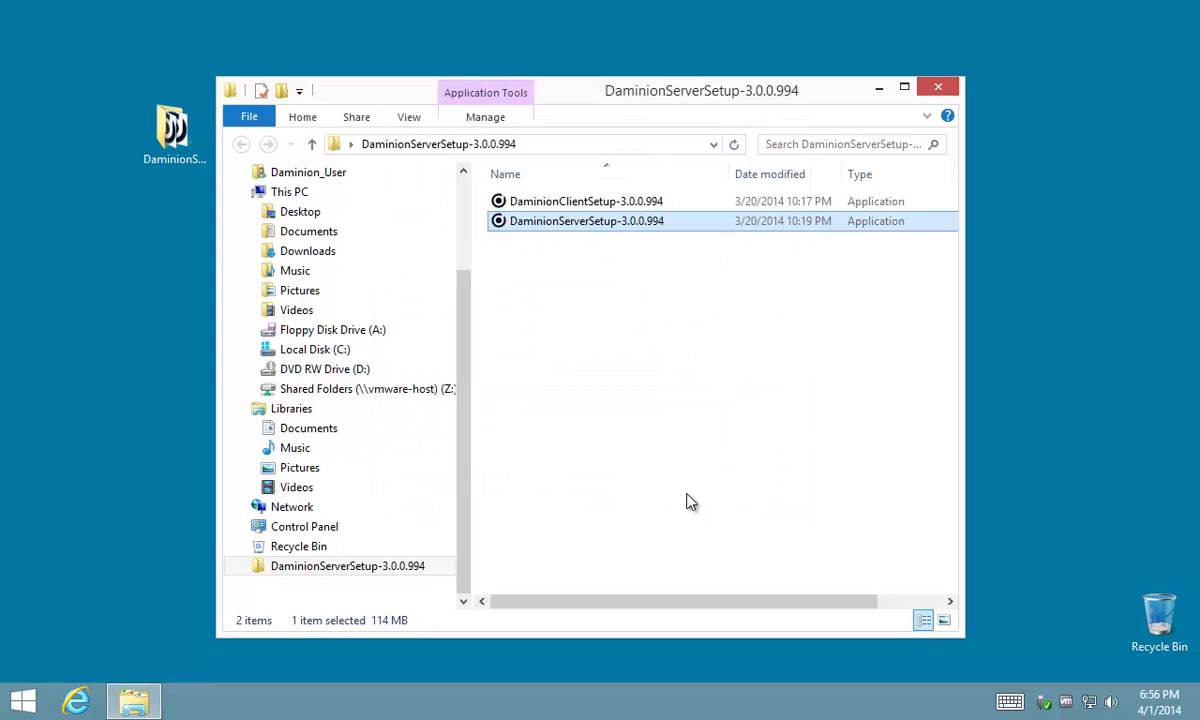
- Choose English, accept the licence agreement and select the Custom setup type
left_click(612, 392)
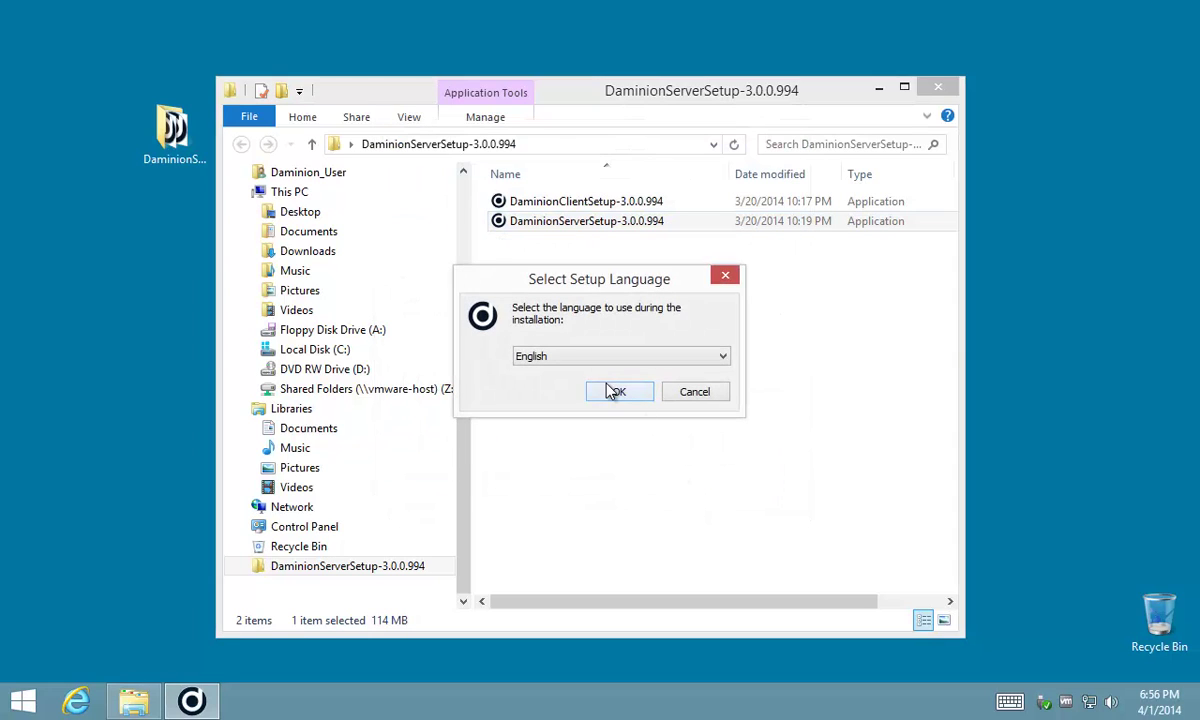
left_click(706, 508)
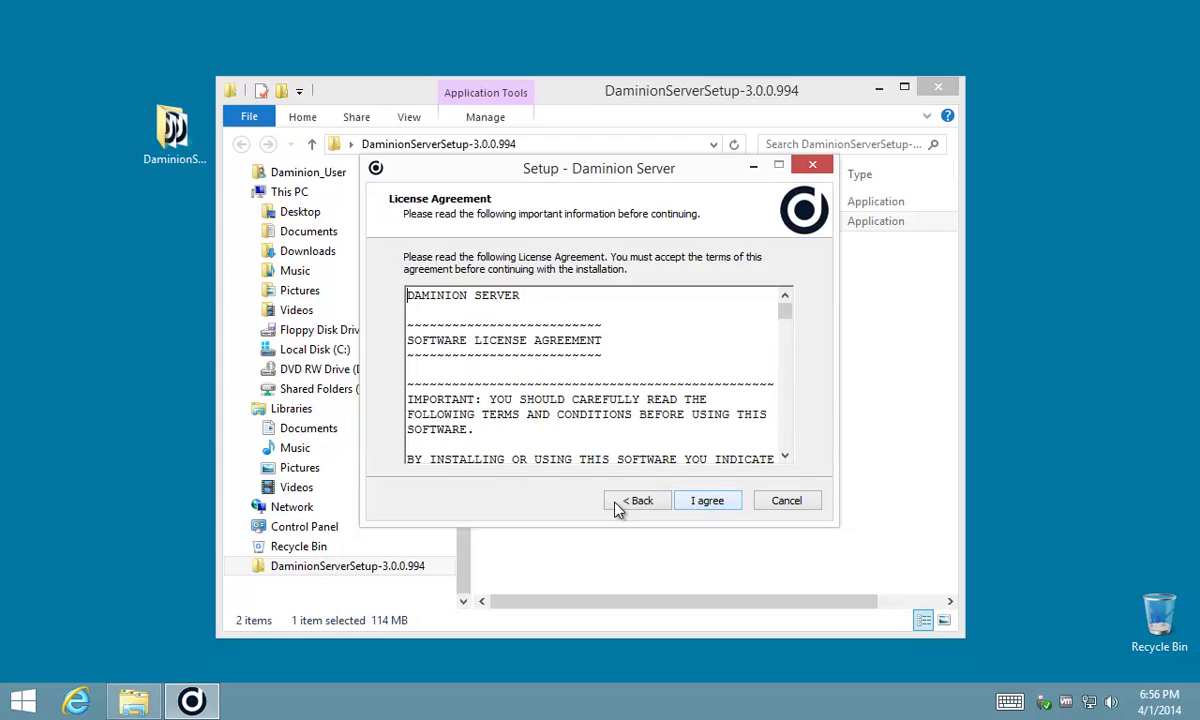
left_click(710, 506)
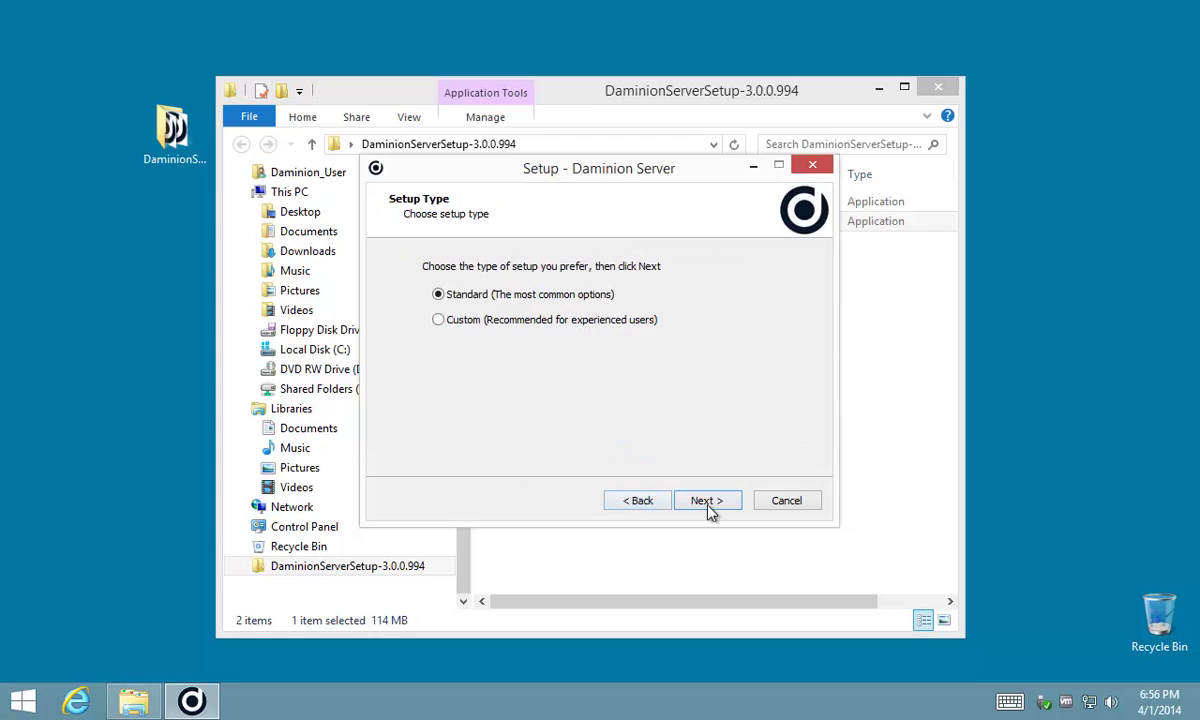
left_click(458, 328)
left_click(700, 502)
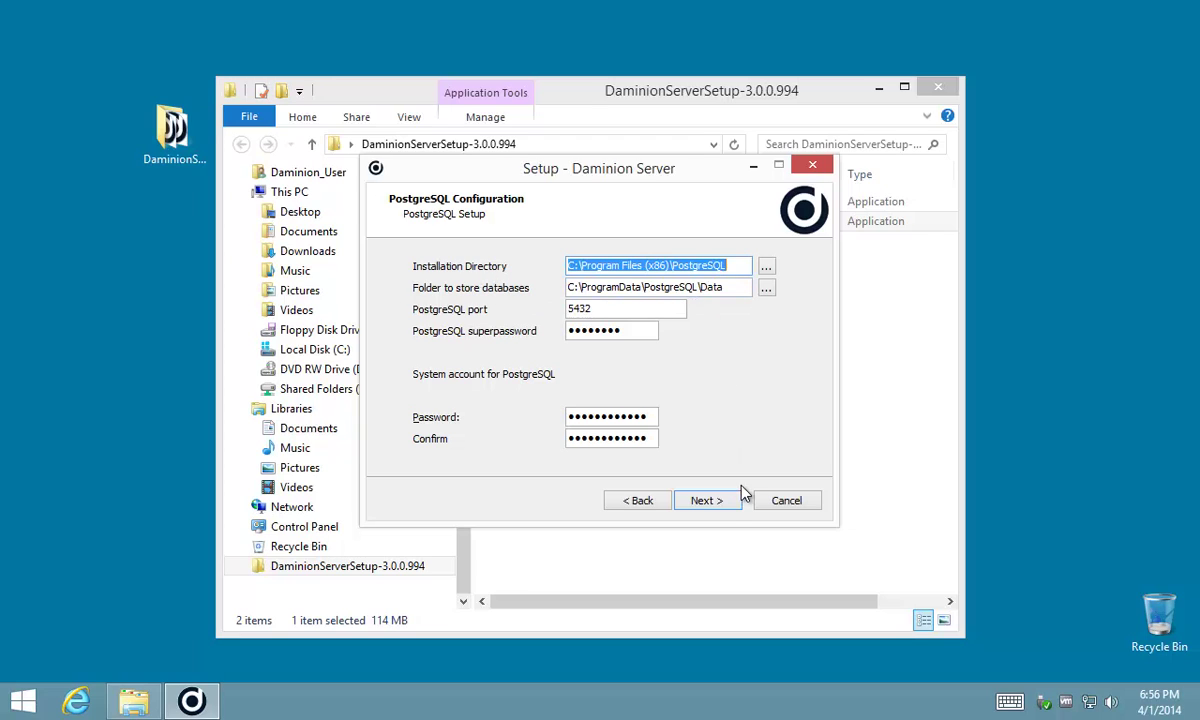
- Keep the default PostgreSQL settings (port 5432) and the default install location
left_click(706, 501)
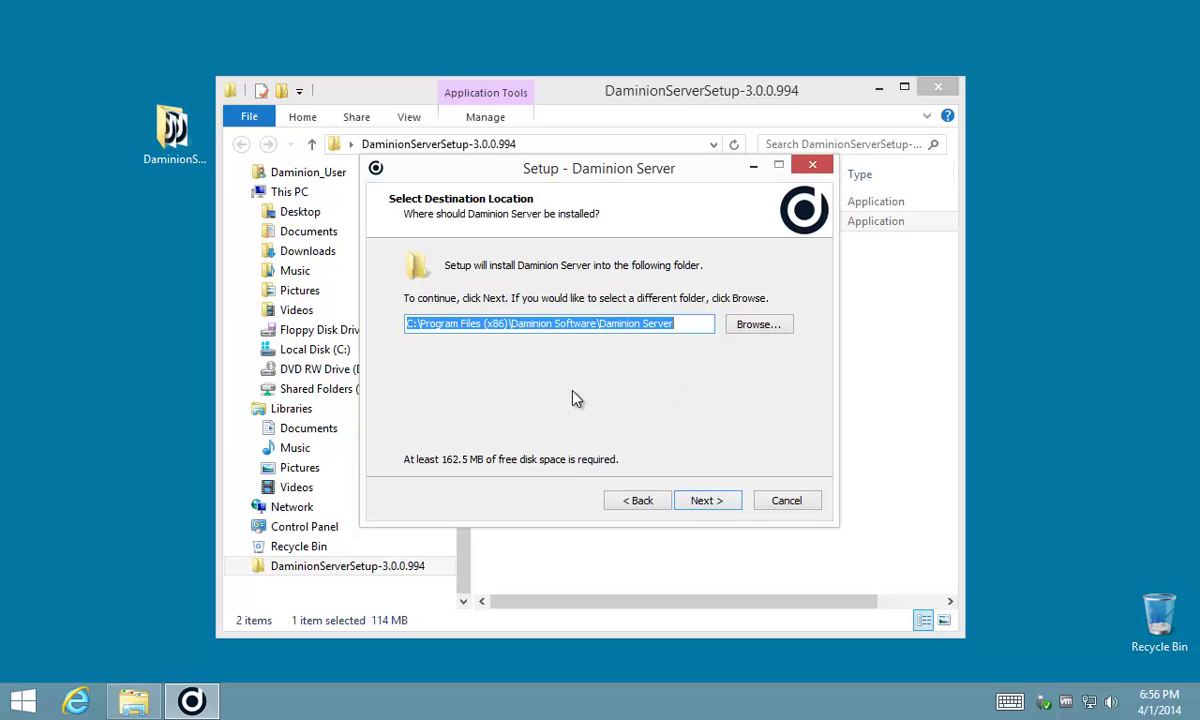
left_click(704, 502)
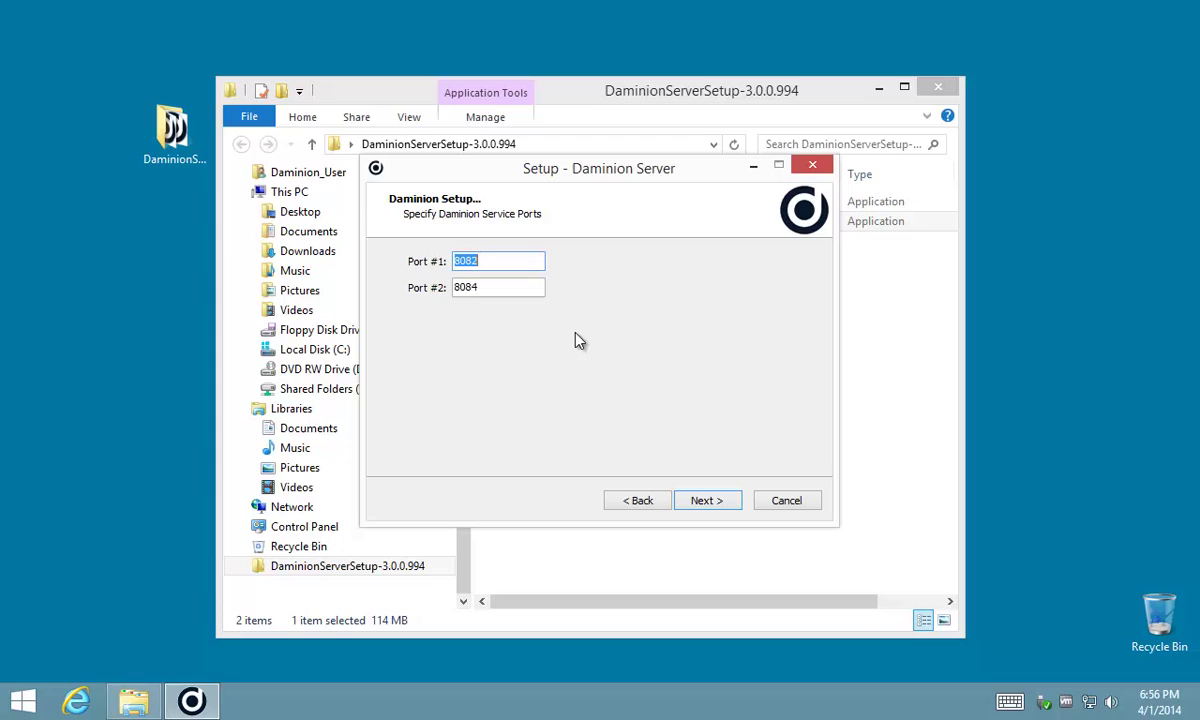
- Keep ports 8082 and 8084 and set the service to log on as Daminion_Admin
left_click(706, 502)
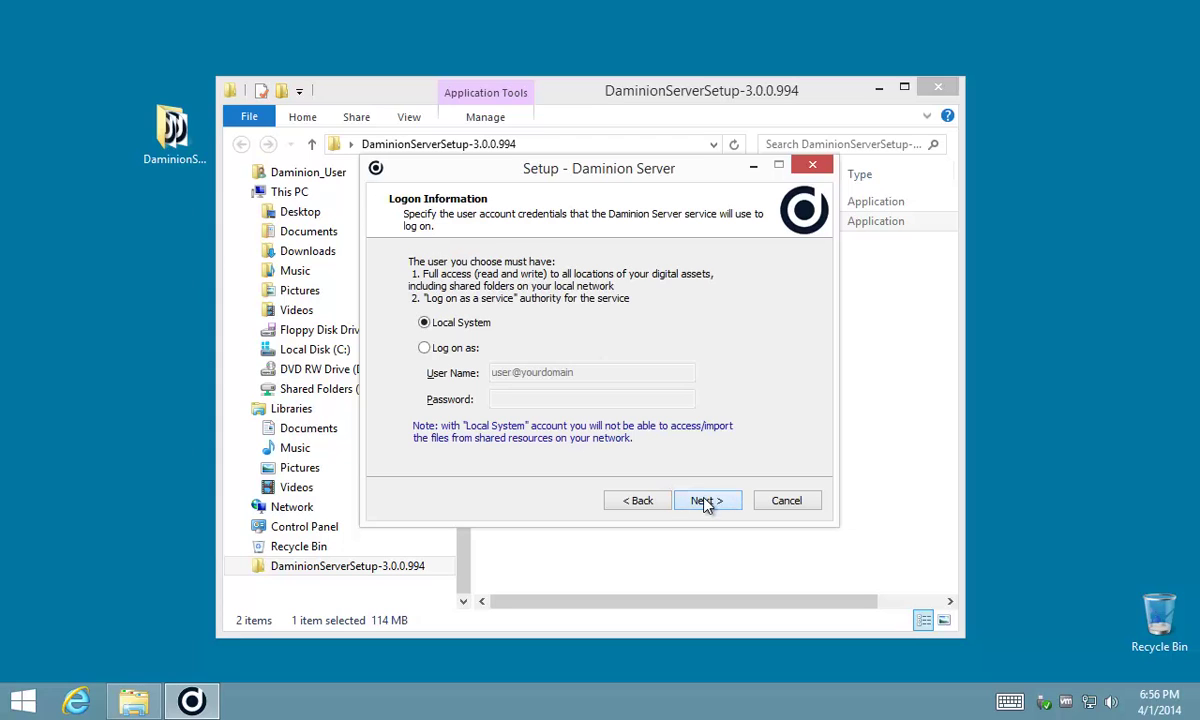
left_click(424, 350)
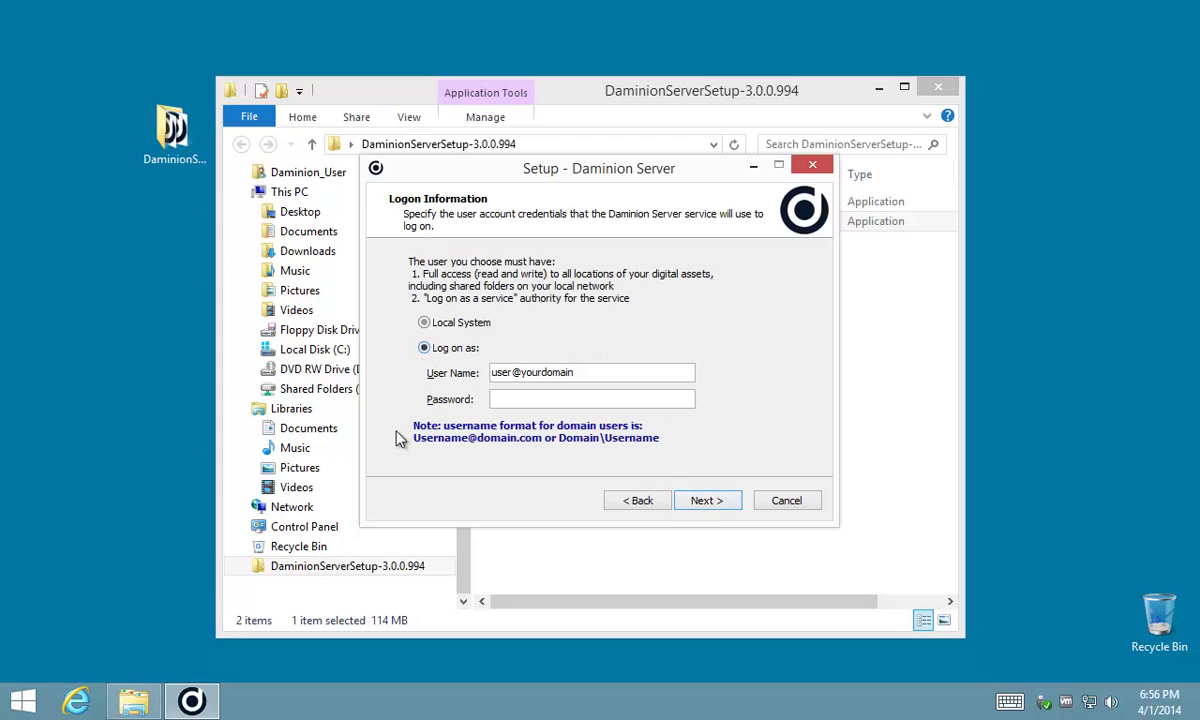
left_click_drag(605, 372, 340, 350)
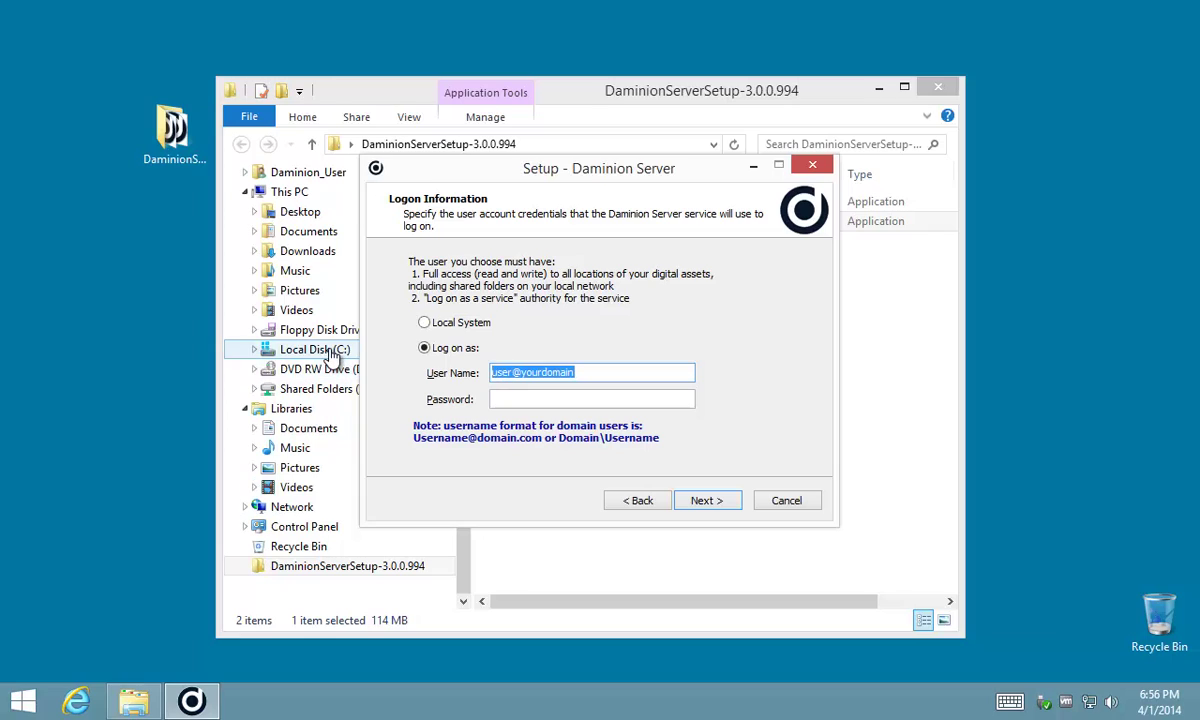
type("Daminion")
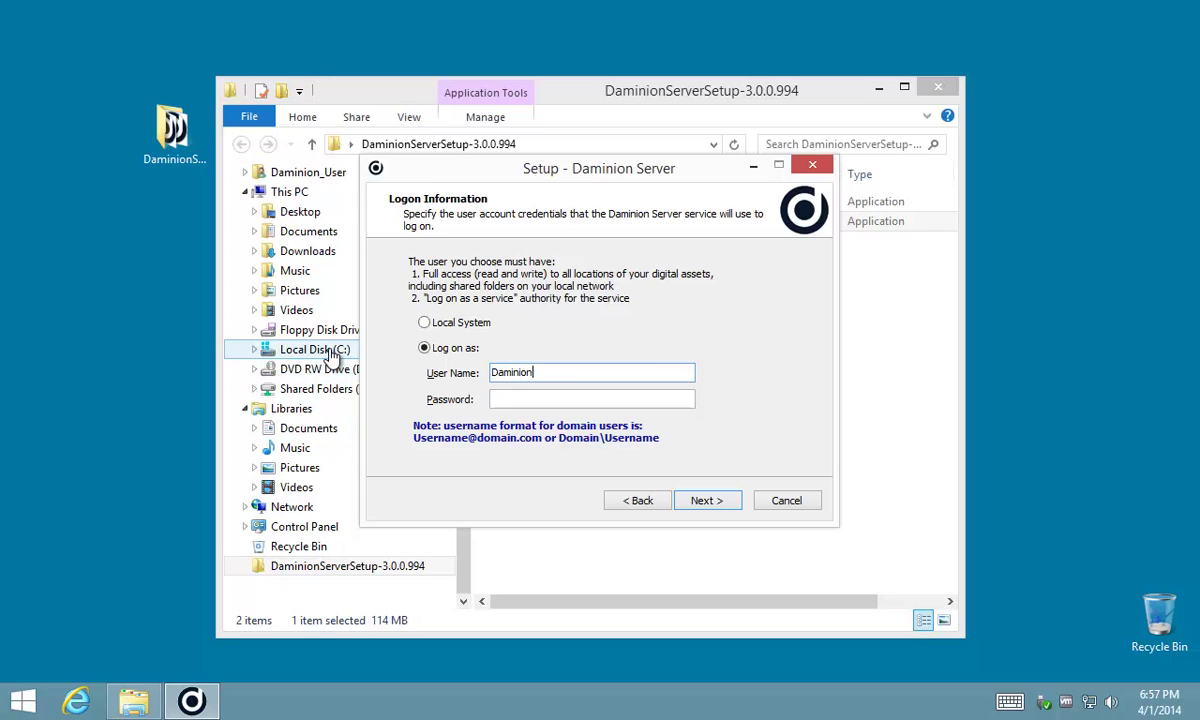
type("_Admin")
key("Tab")
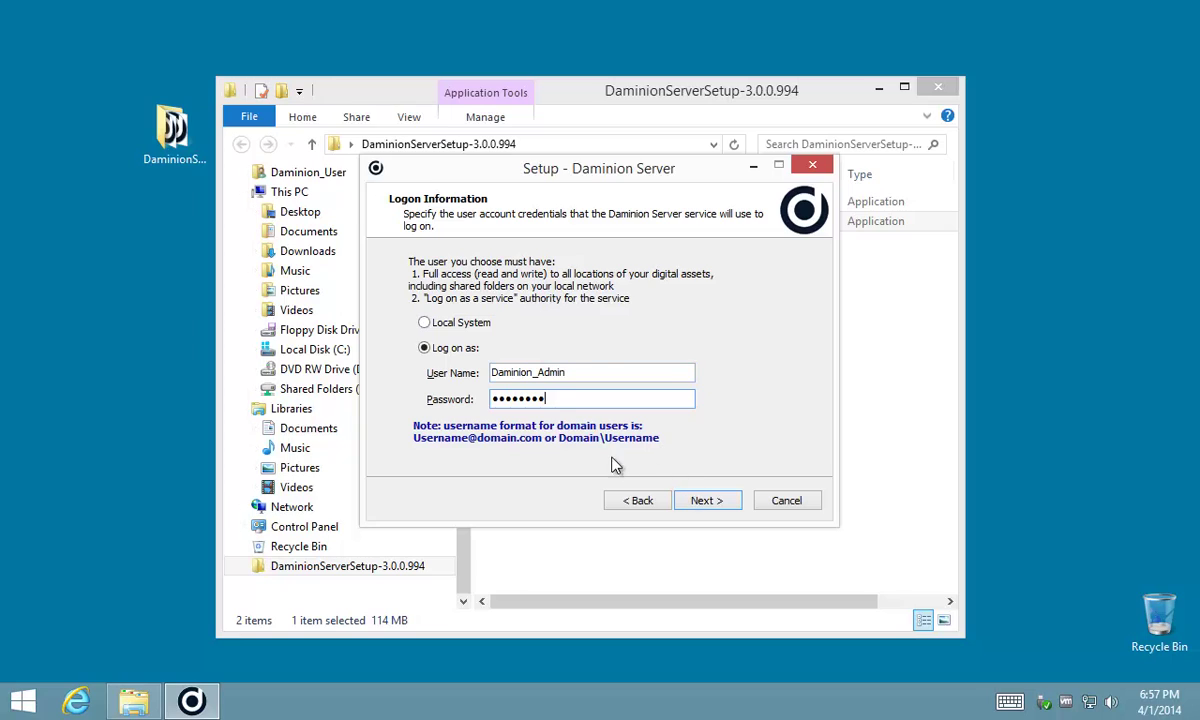
- Keep the default upload folder, Start menu folder and desktop icon, then install Daminion Server
left_click(706, 501)
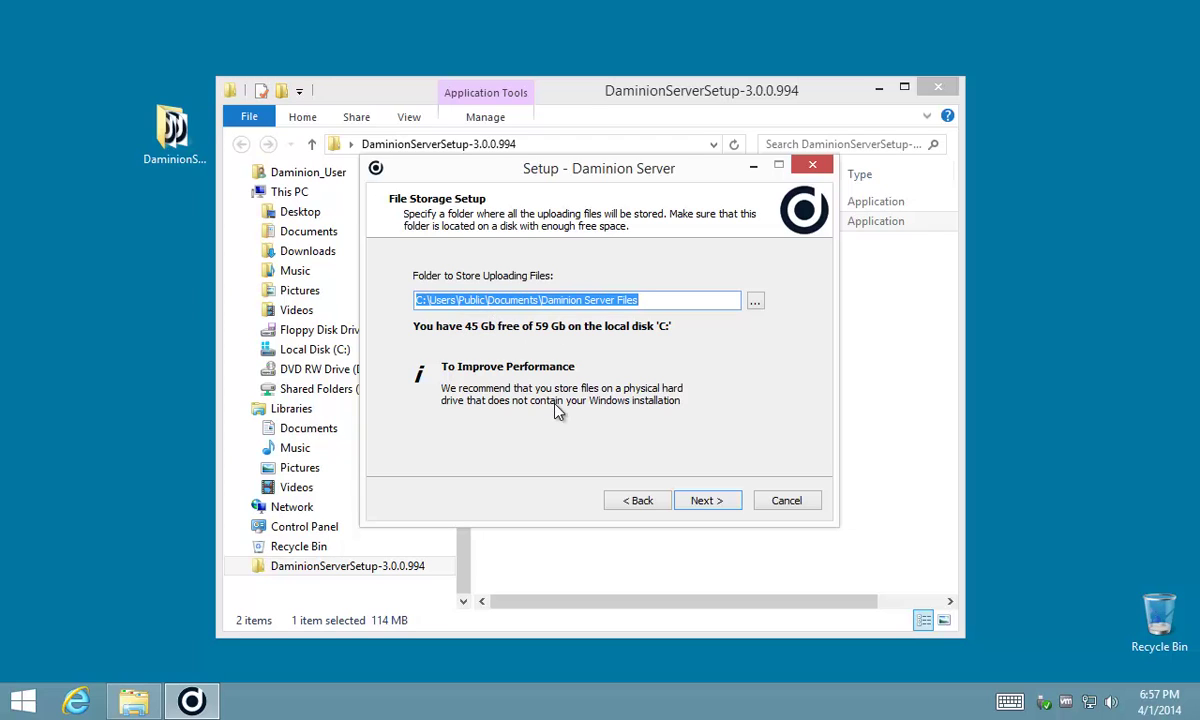
left_click(707, 505)
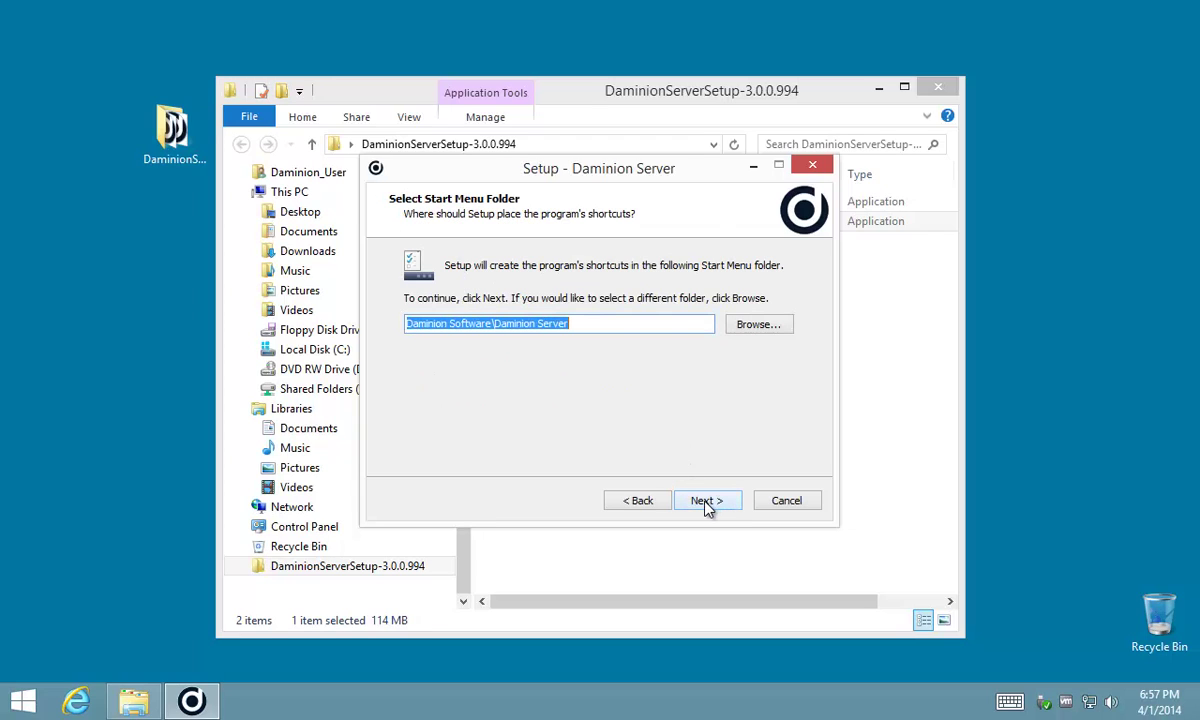
left_click(705, 502)
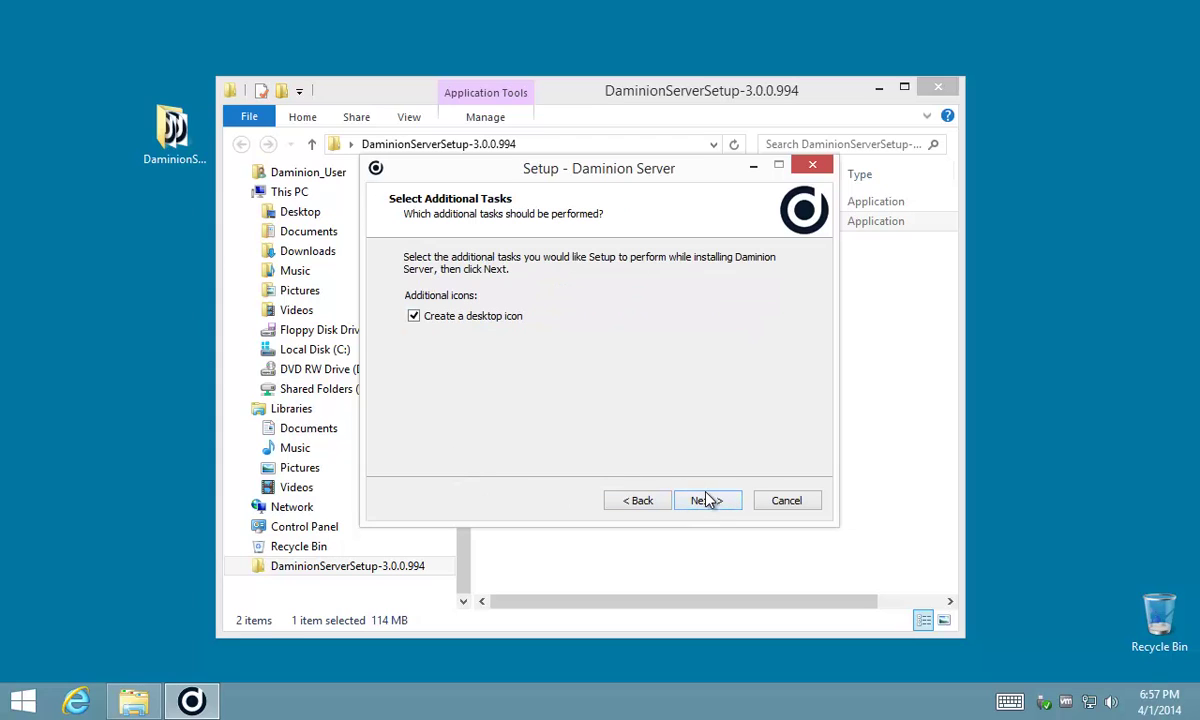
left_click(706, 500)
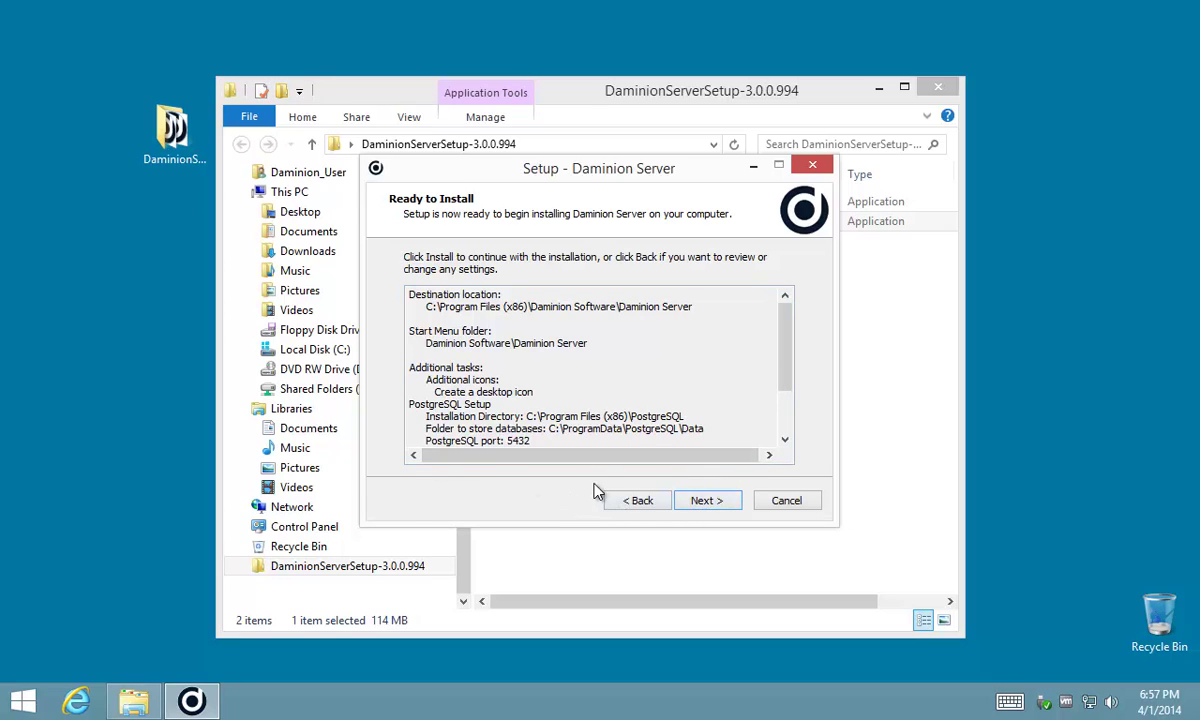
left_click(703, 505)
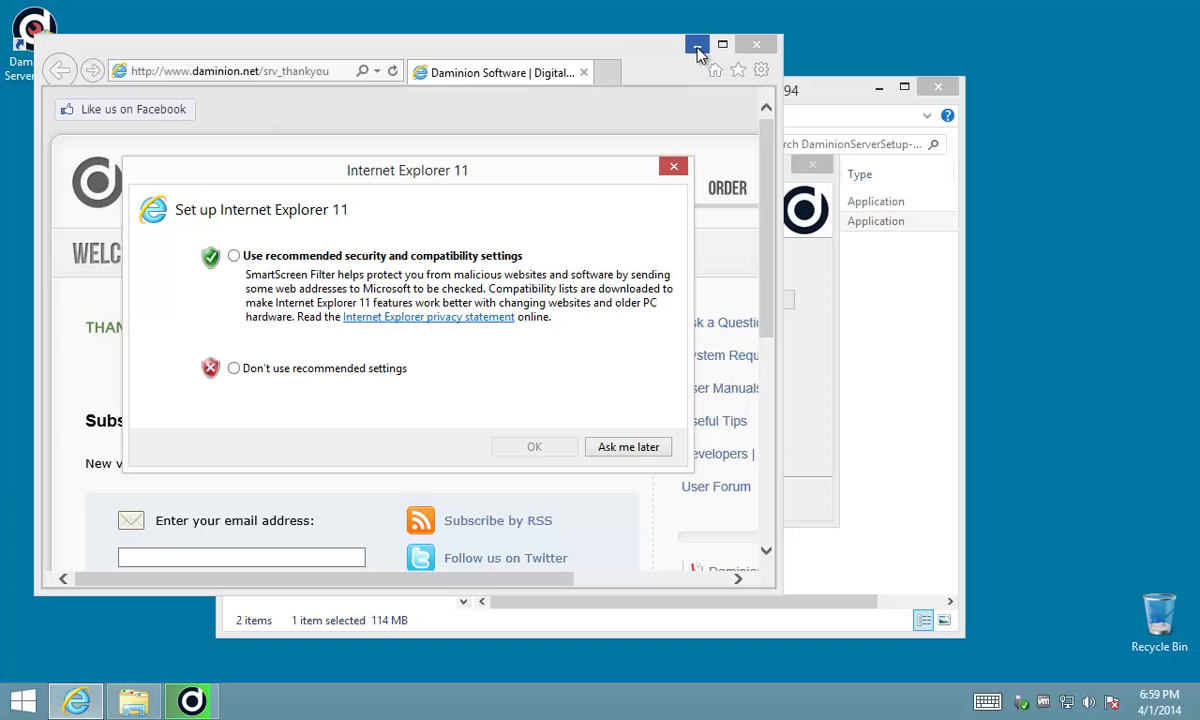
- Accept Internet Explorer 11's recommended settings and minimize the Daminion thank-you page
left_click(286, 255)
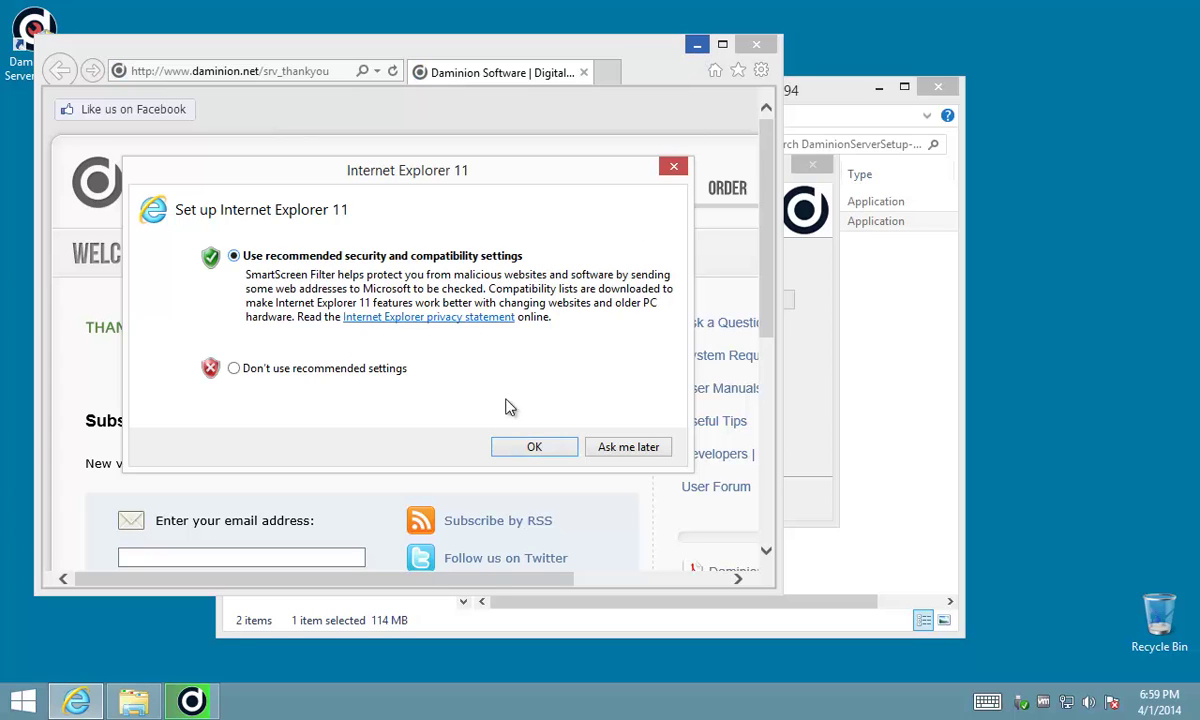
left_click(530, 450)
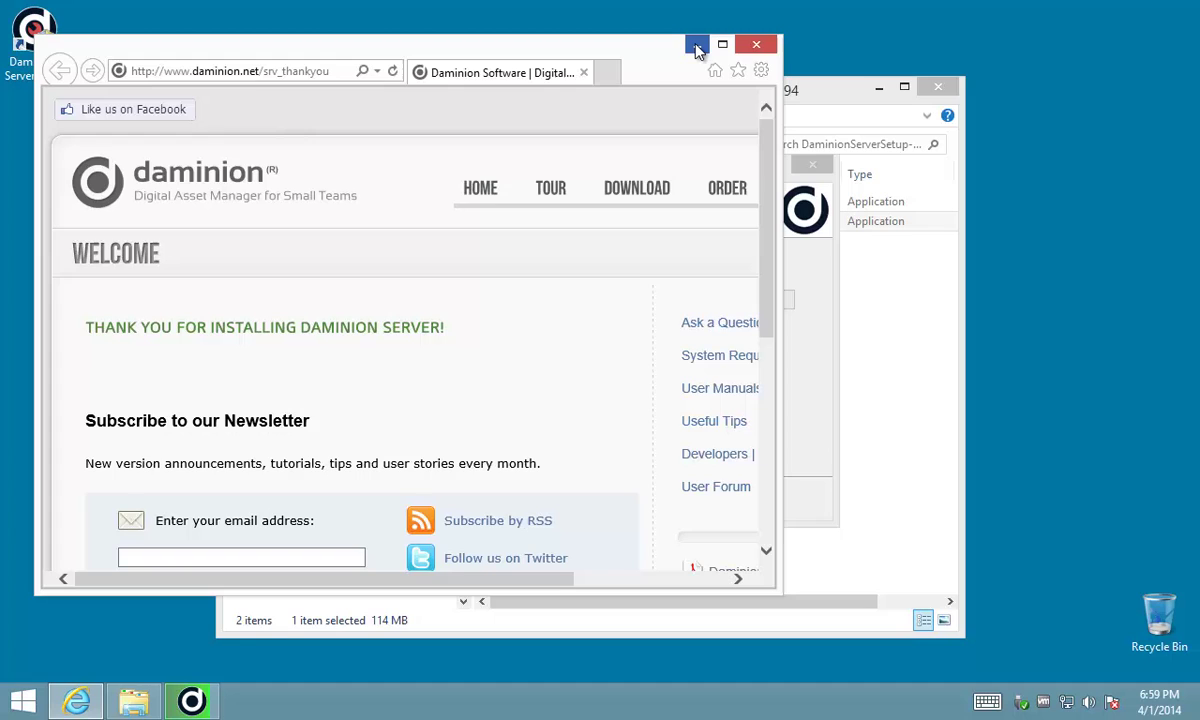
left_click(697, 47)
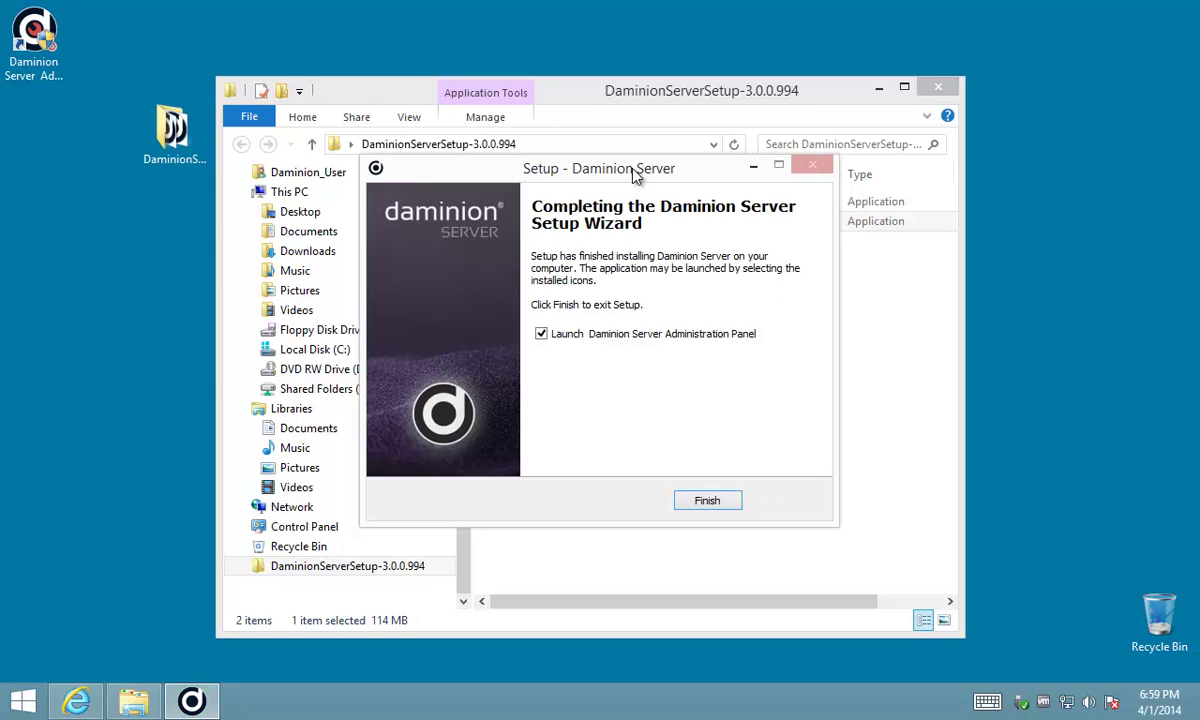
- Finish the Daminion Server wizard so the Server Administration panel launches
left_click(707, 500)
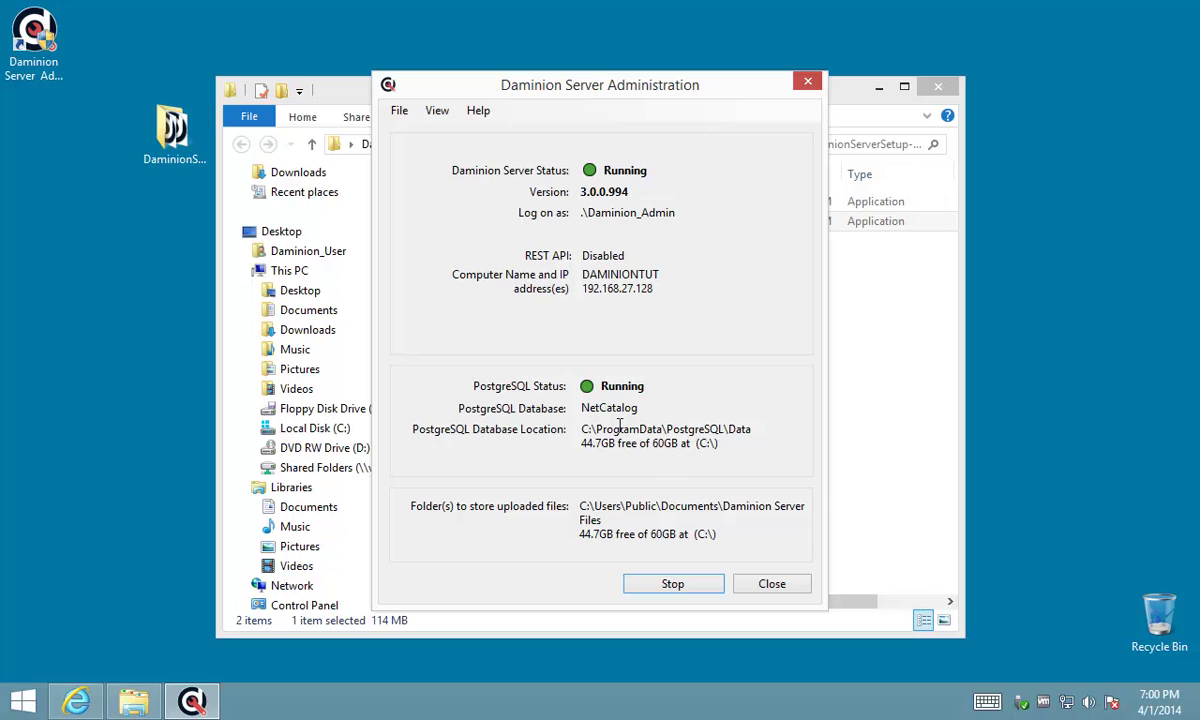
- Launch the DaminionClientSetup-3.0.0.994 installer and approve it with the administrator password
left_click(890, 339)
left_click(537, 205)
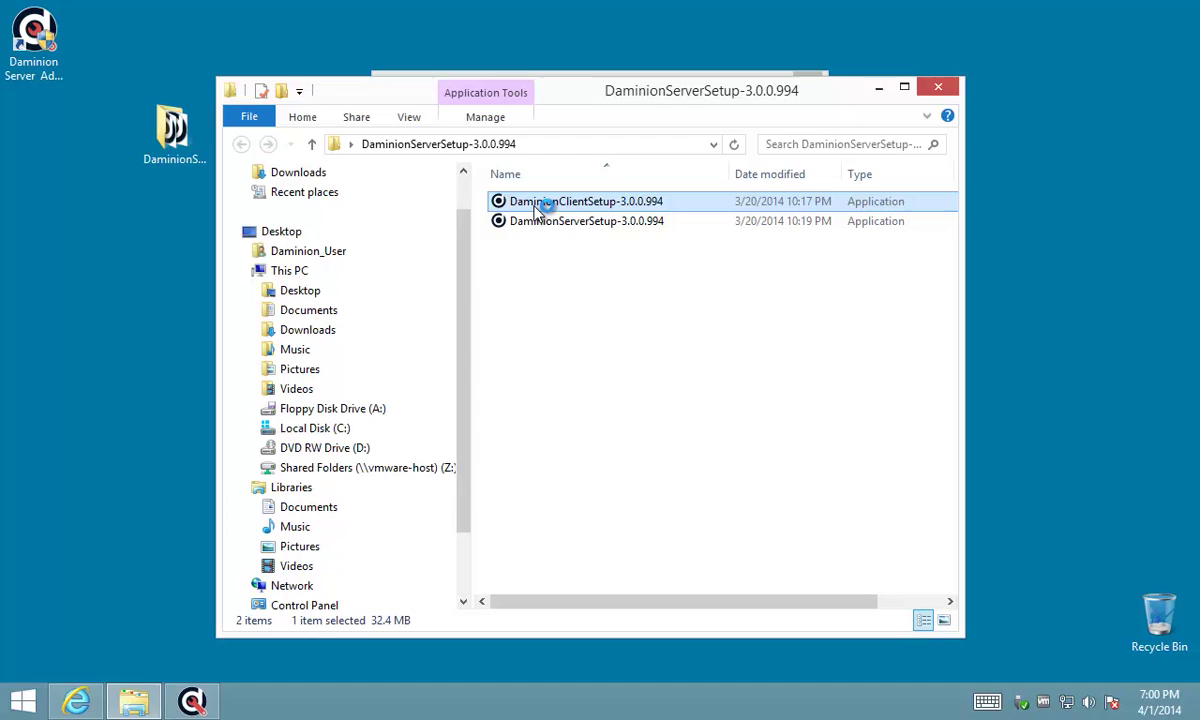
left_click(547, 368)
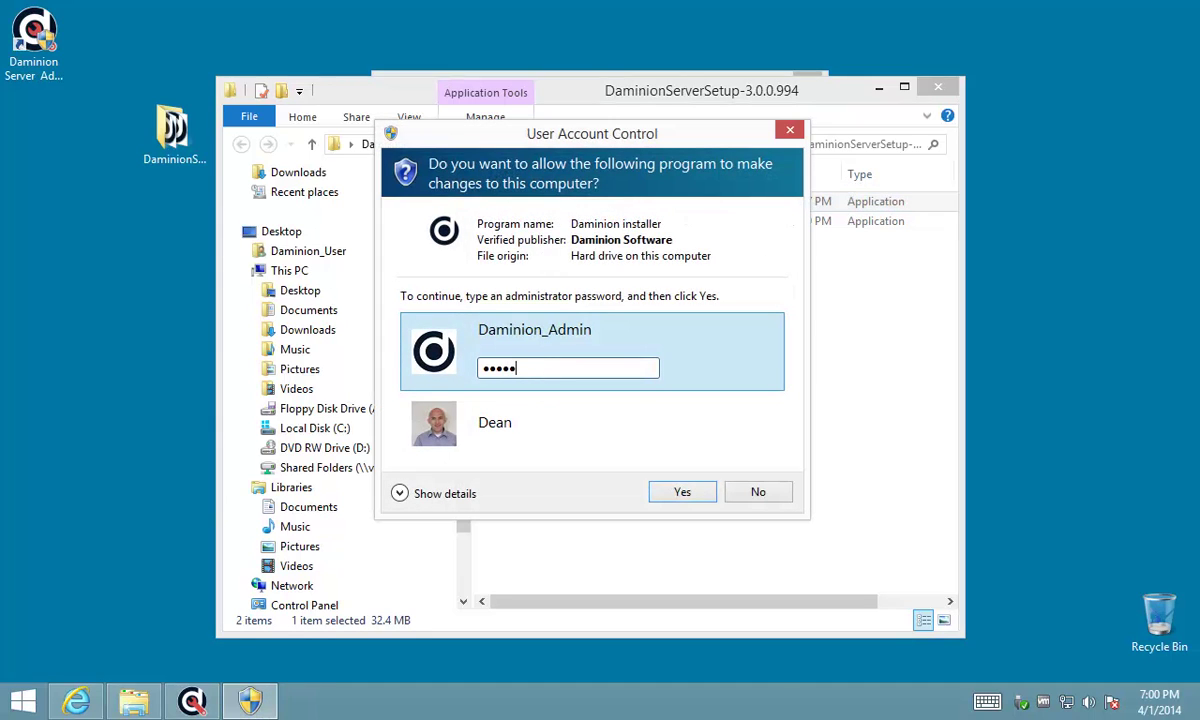
key("Return")
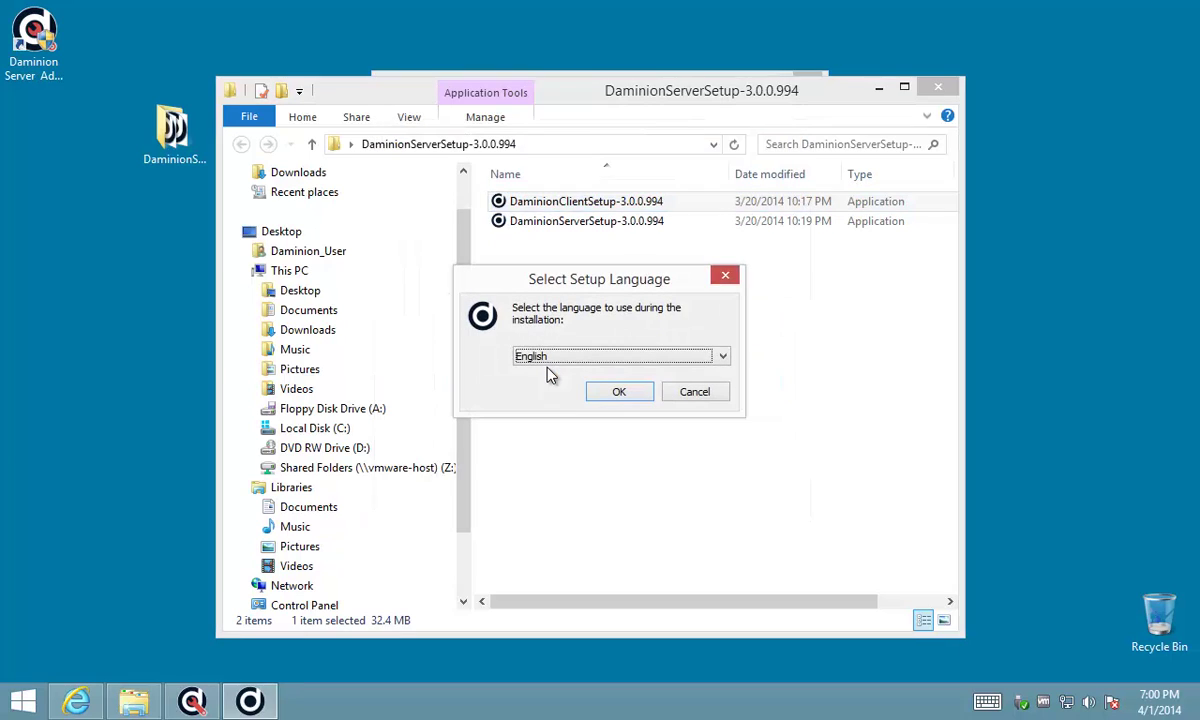
- Choose English, accept the license, keep default location, folder and tasks, and install
left_click(620, 393)
left_click(703, 502)
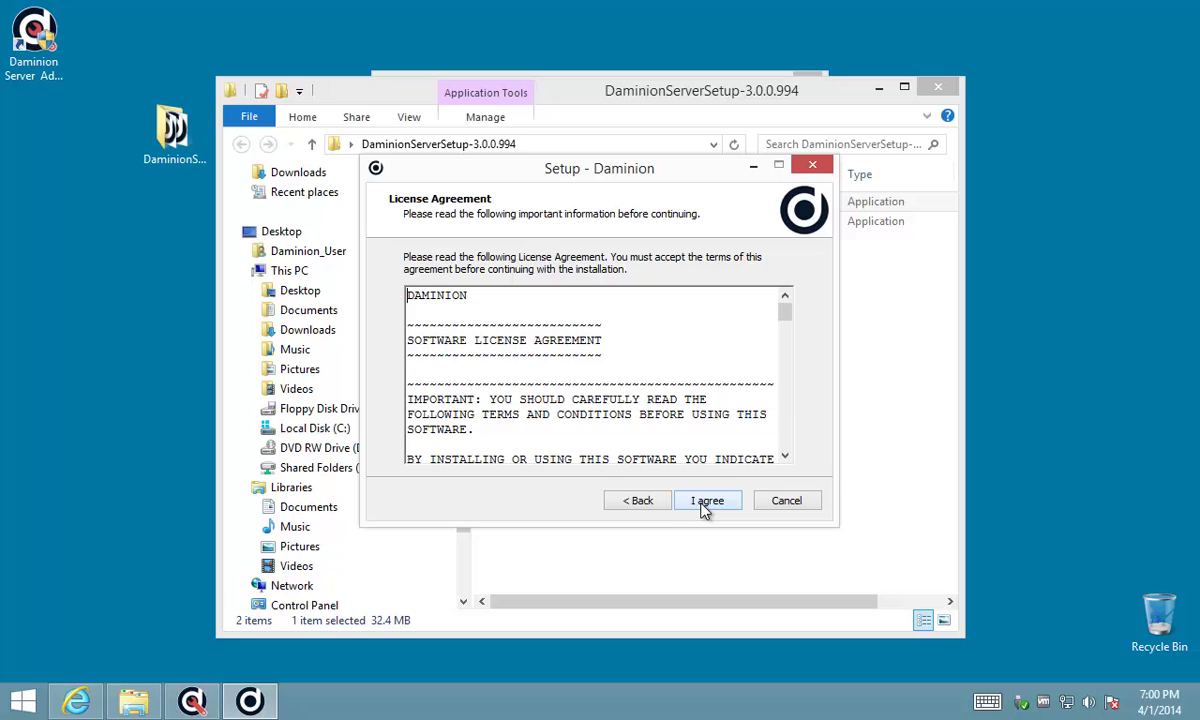
left_click(701, 502)
left_click(699, 504)
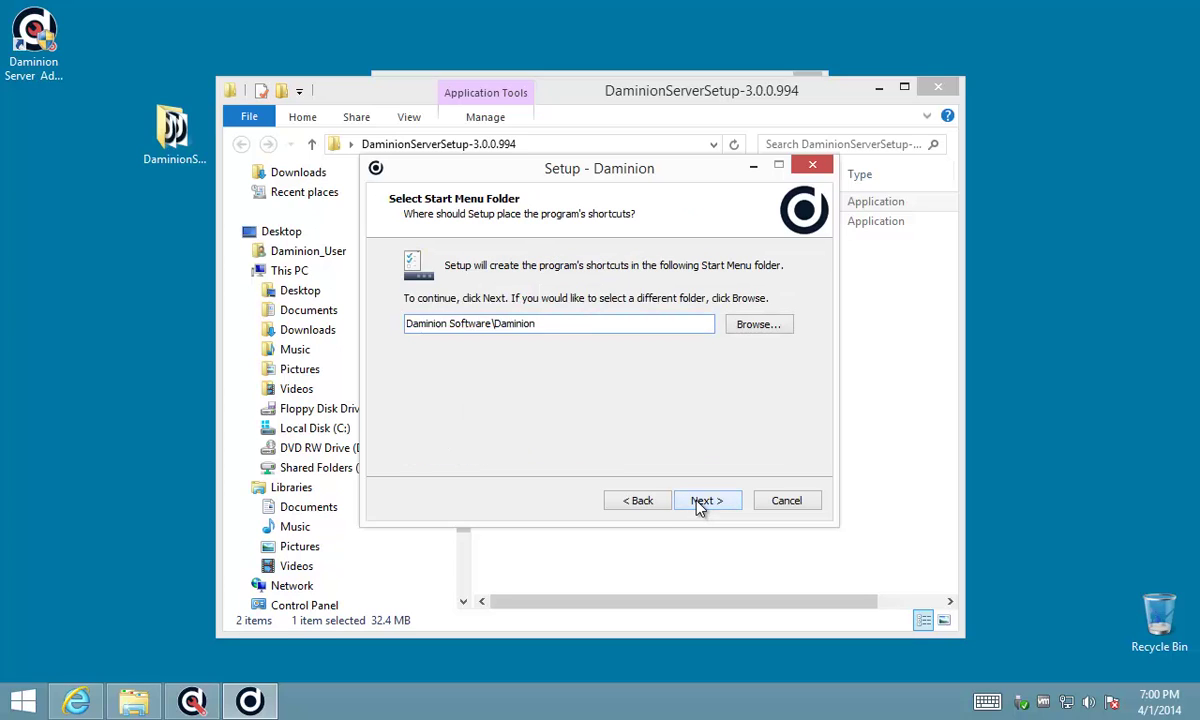
left_click(699, 504)
left_click(699, 504)
left_click(699, 504)
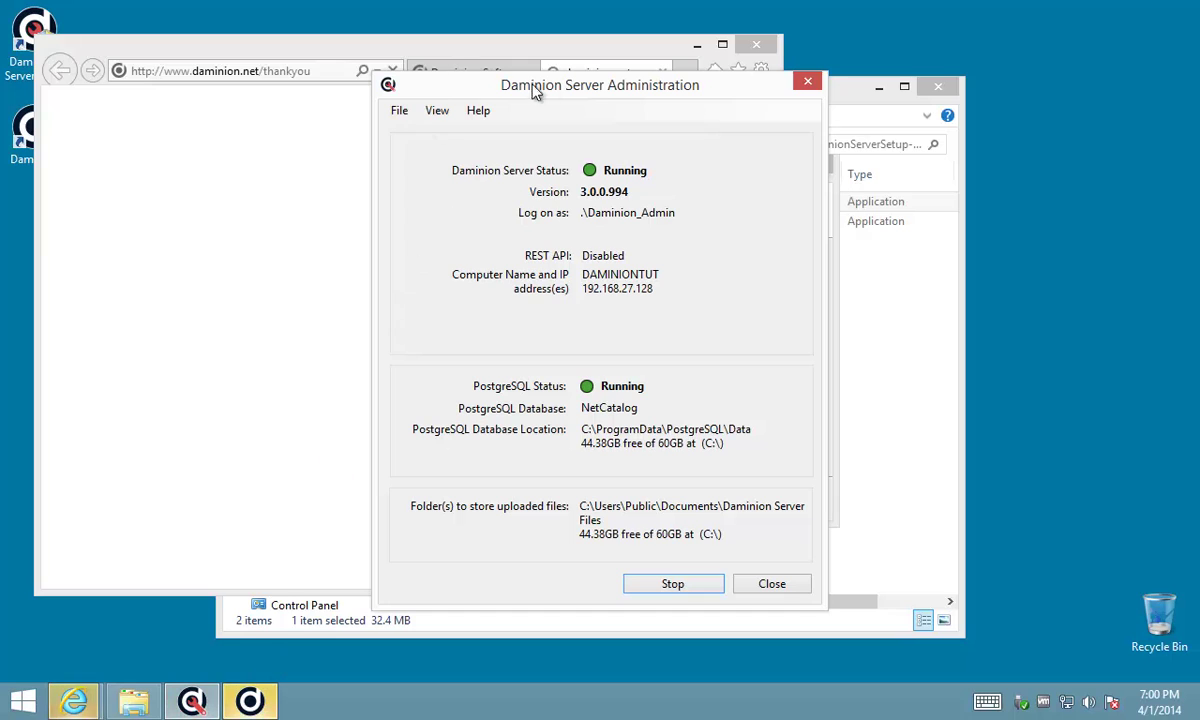
- Minimize the browser, nudge the Server Administration window aside, and bring up the client setup
left_click(697, 45)
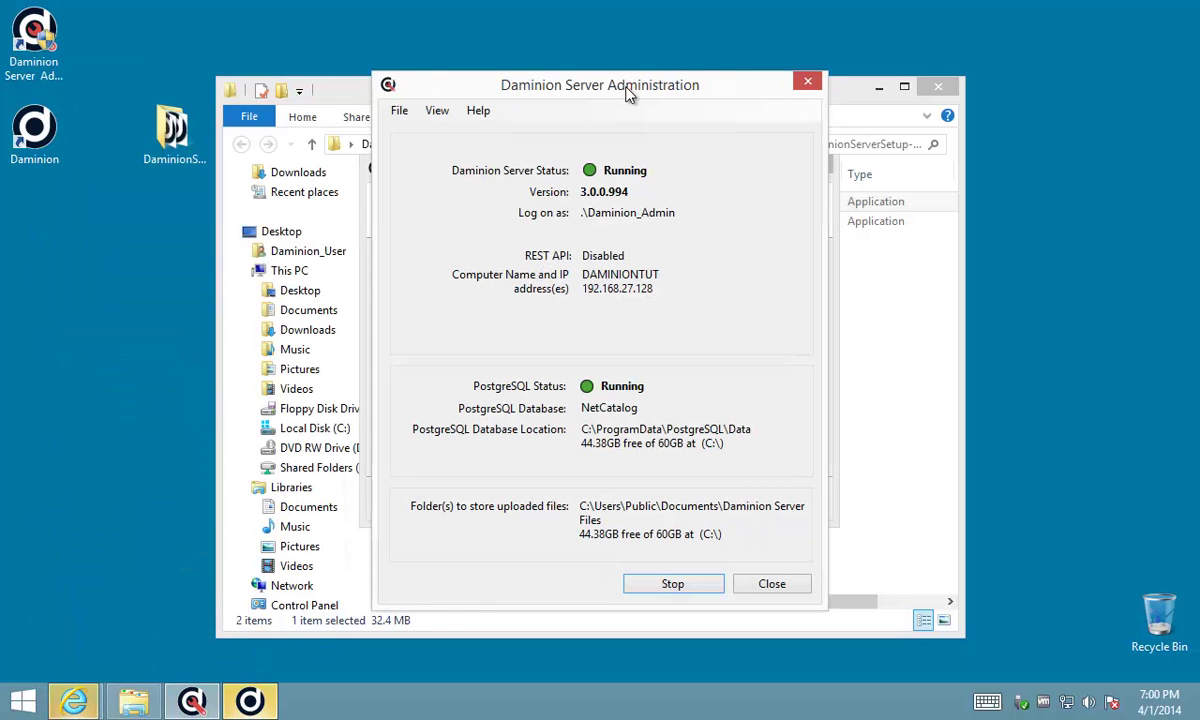
left_click_drag(627, 92, 698, 102)
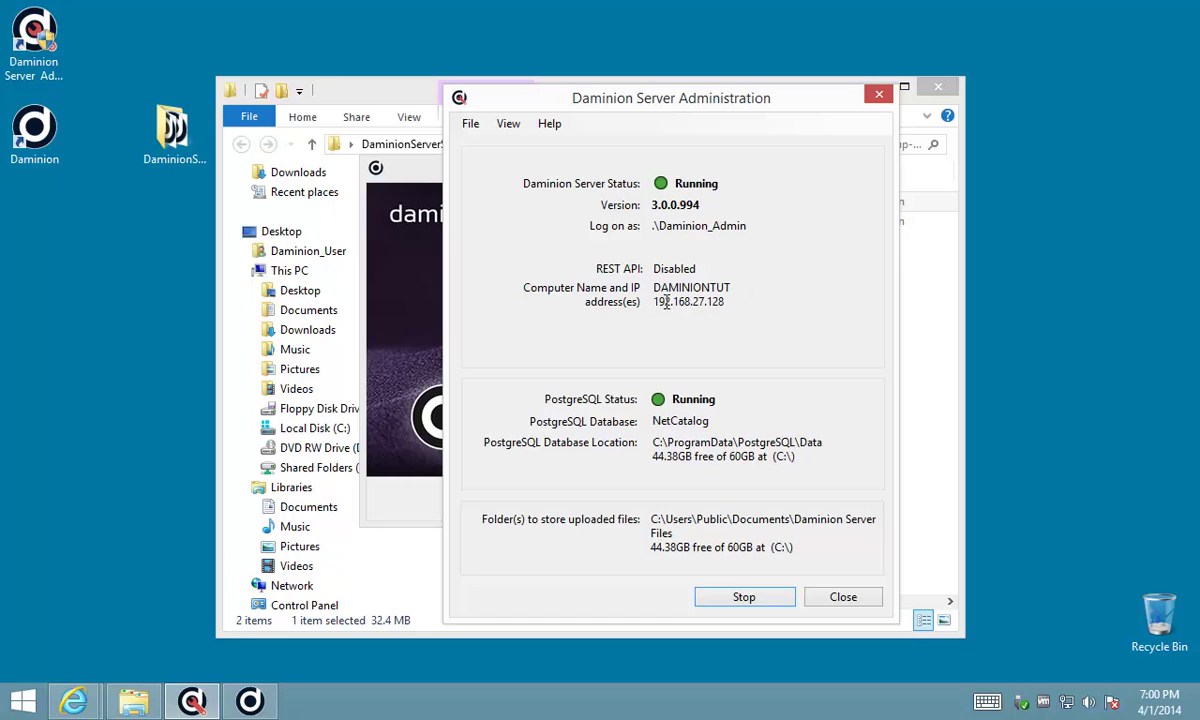
left_click(407, 177)
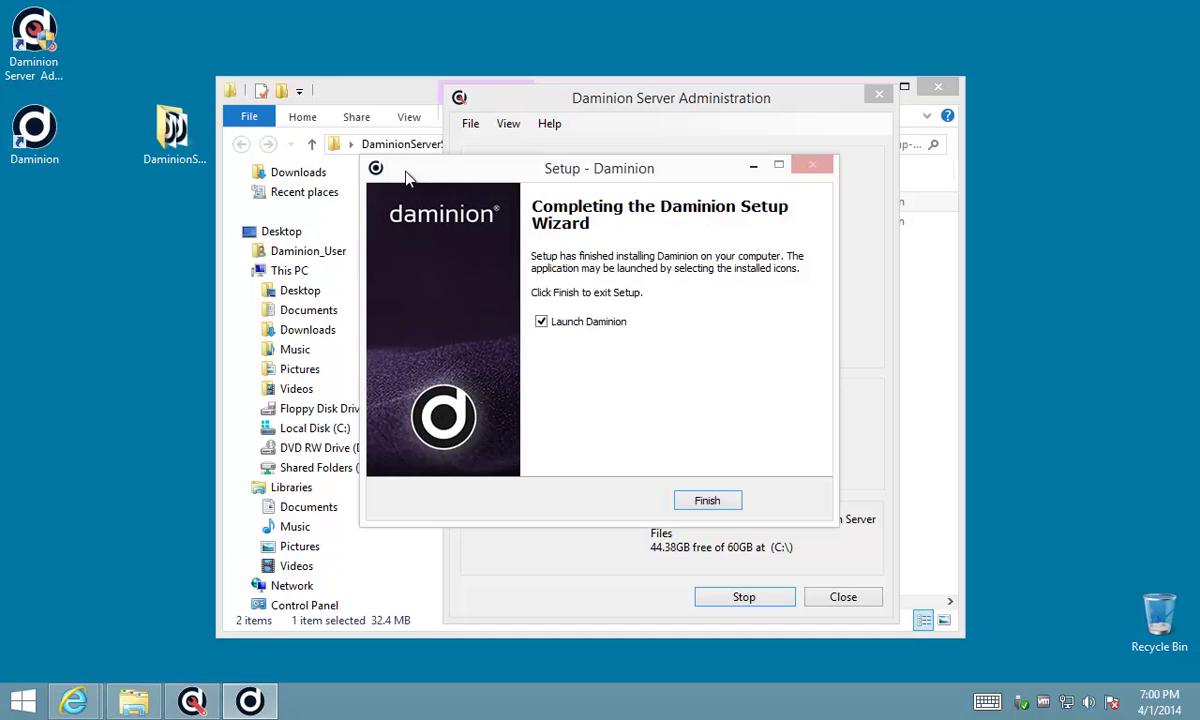
- Launch Daminion and add a shared catalog server with address localhost
left_click(704, 503)
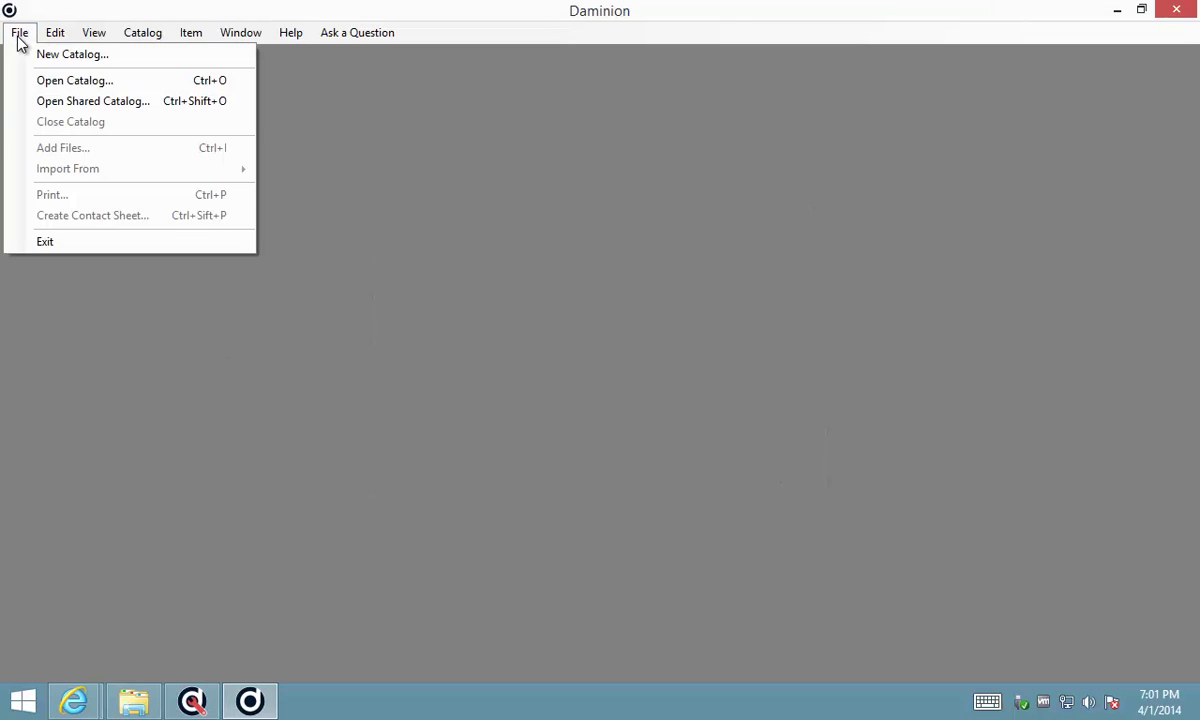
left_click(100, 104)
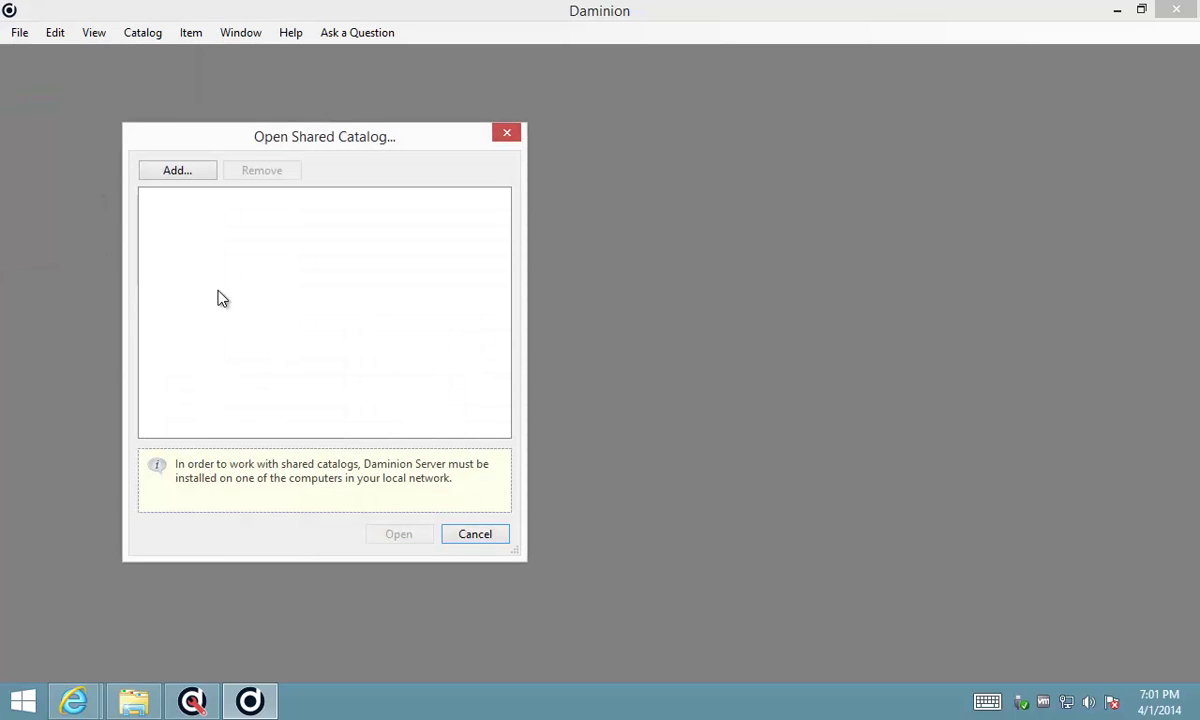
left_click(175, 172)
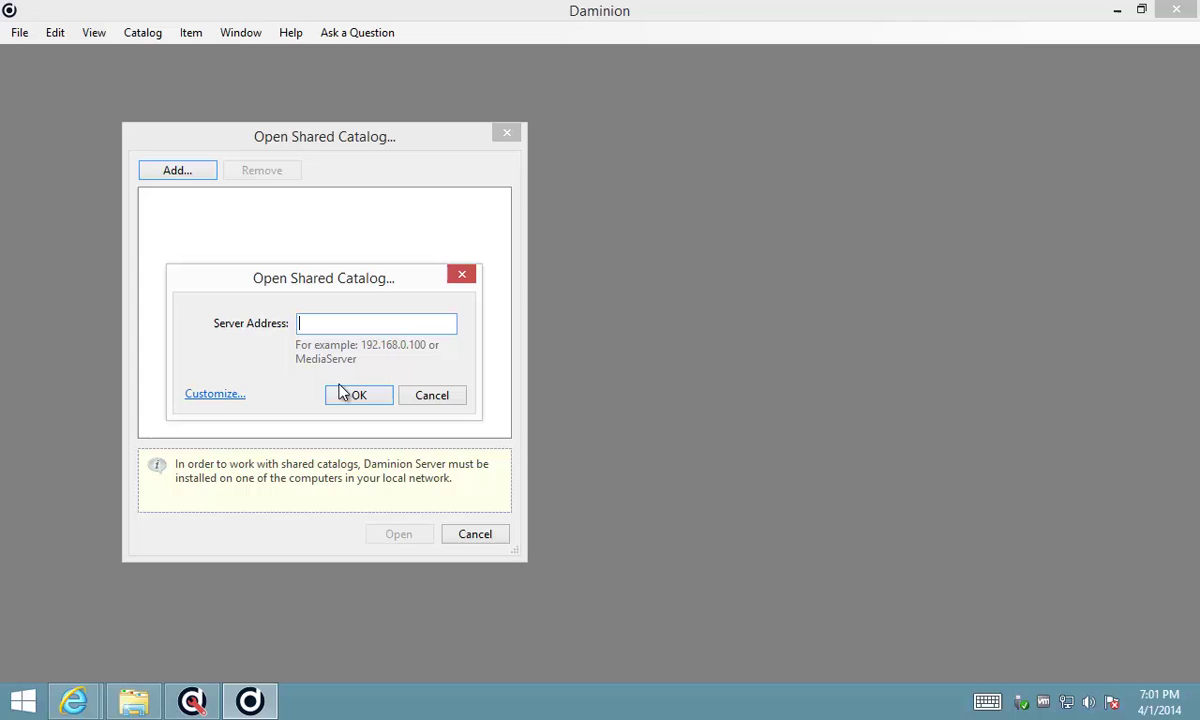
left_click(210, 395)
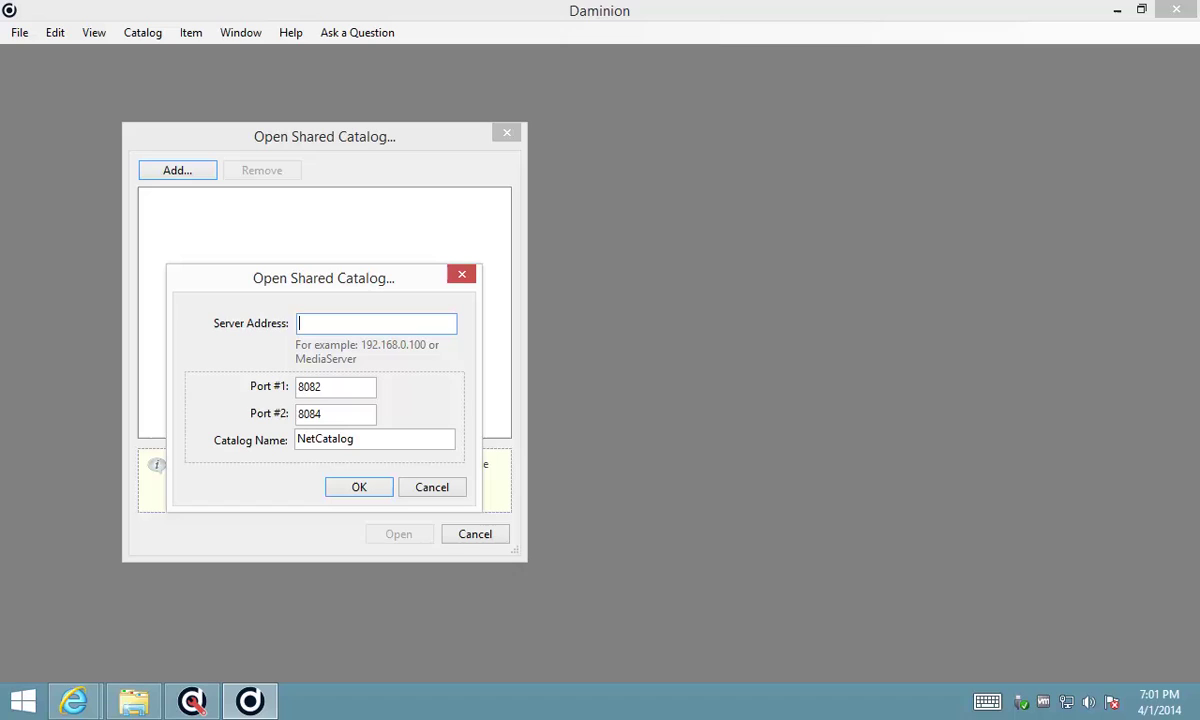
type("loca")
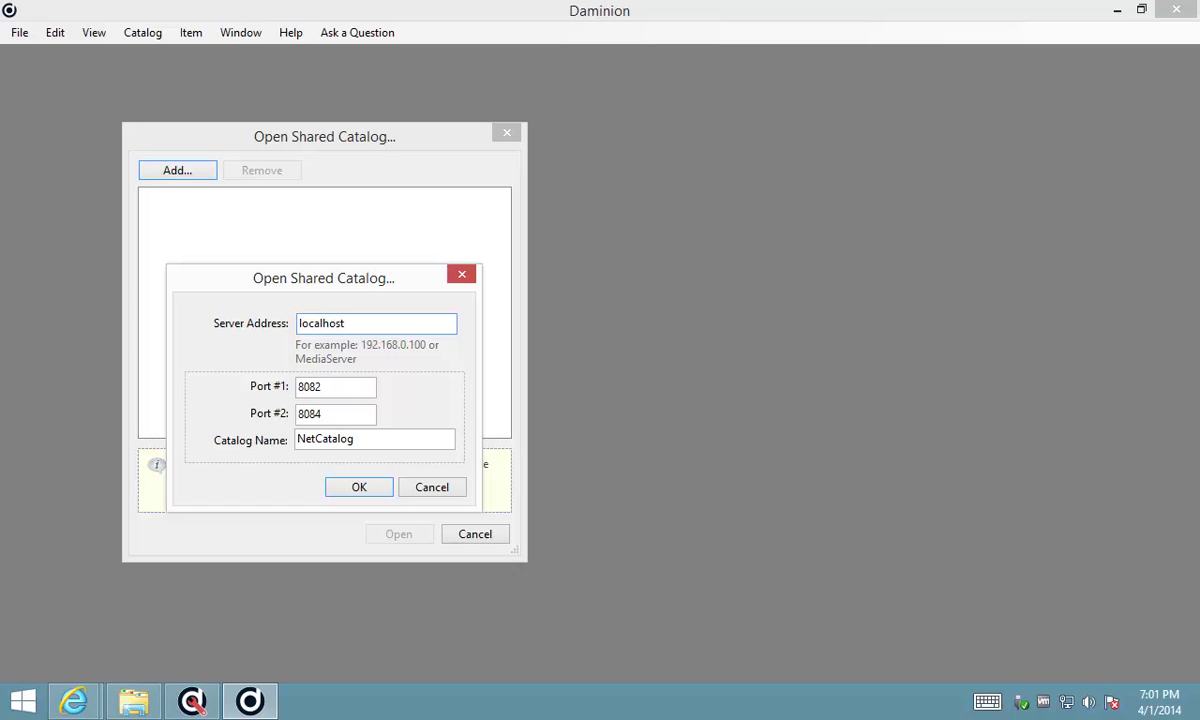
type("lhost")
left_click(348, 489)
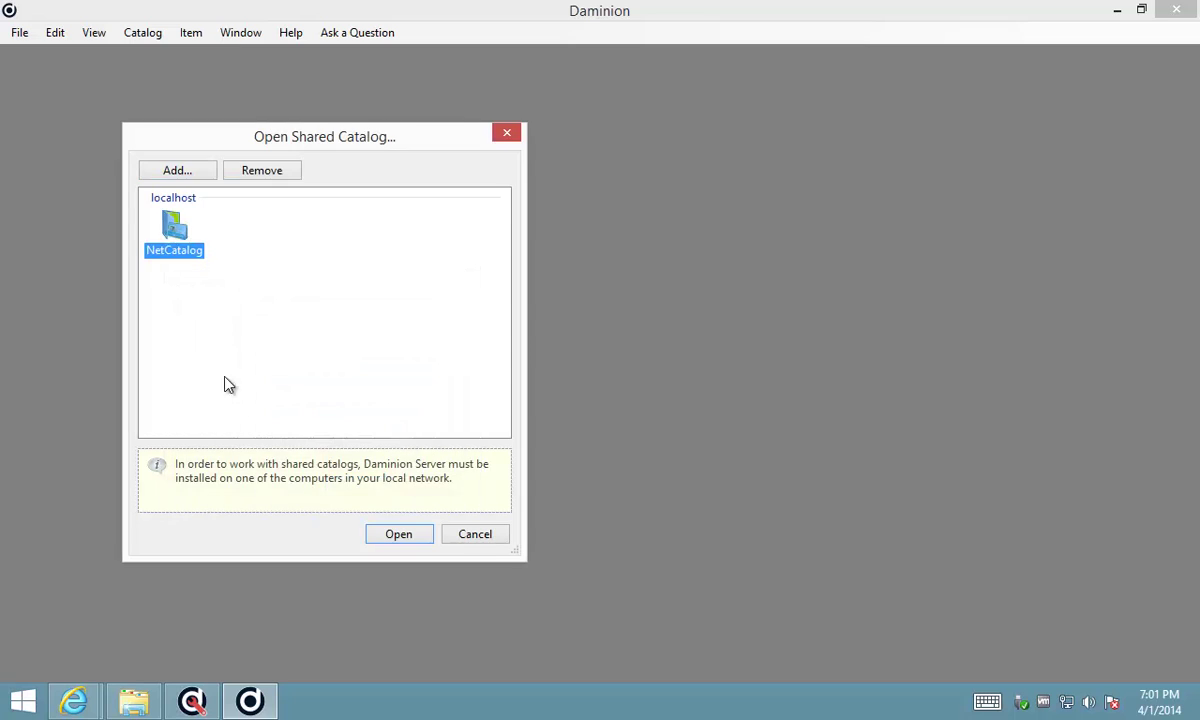
- Open the NetCatalog catalog and log on with the default admin account credentials
double_click(172, 227)
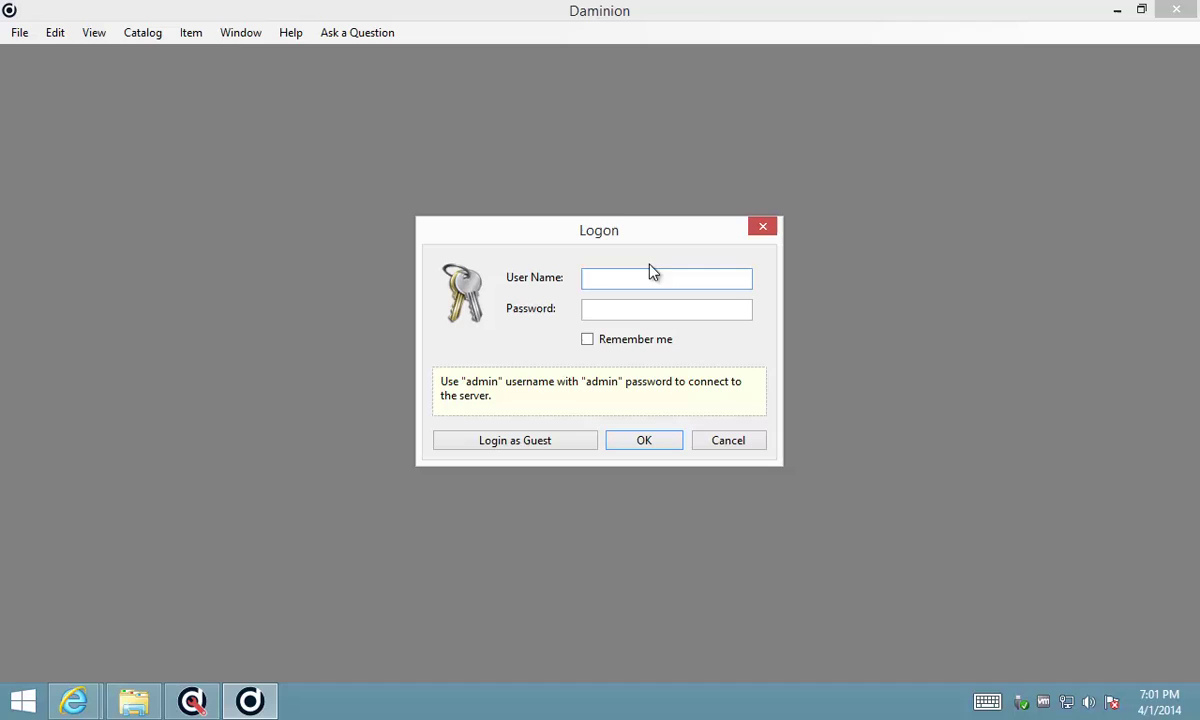
type("admin")
key("Tab")
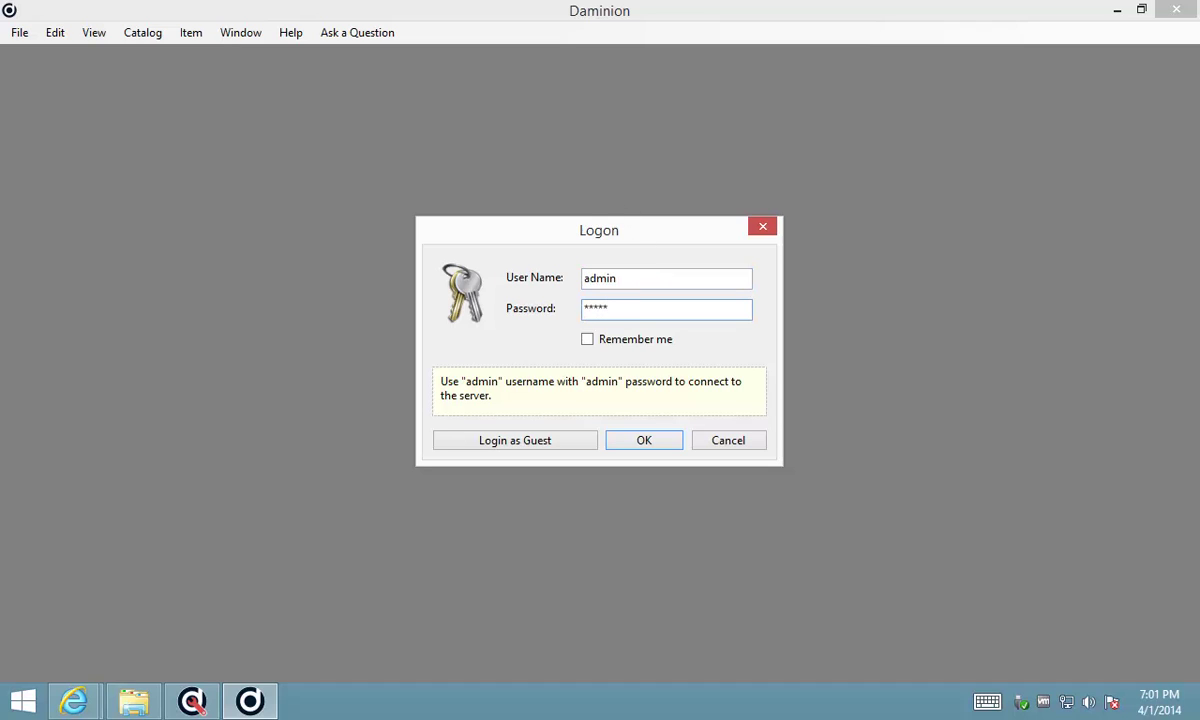
left_click(640, 441)
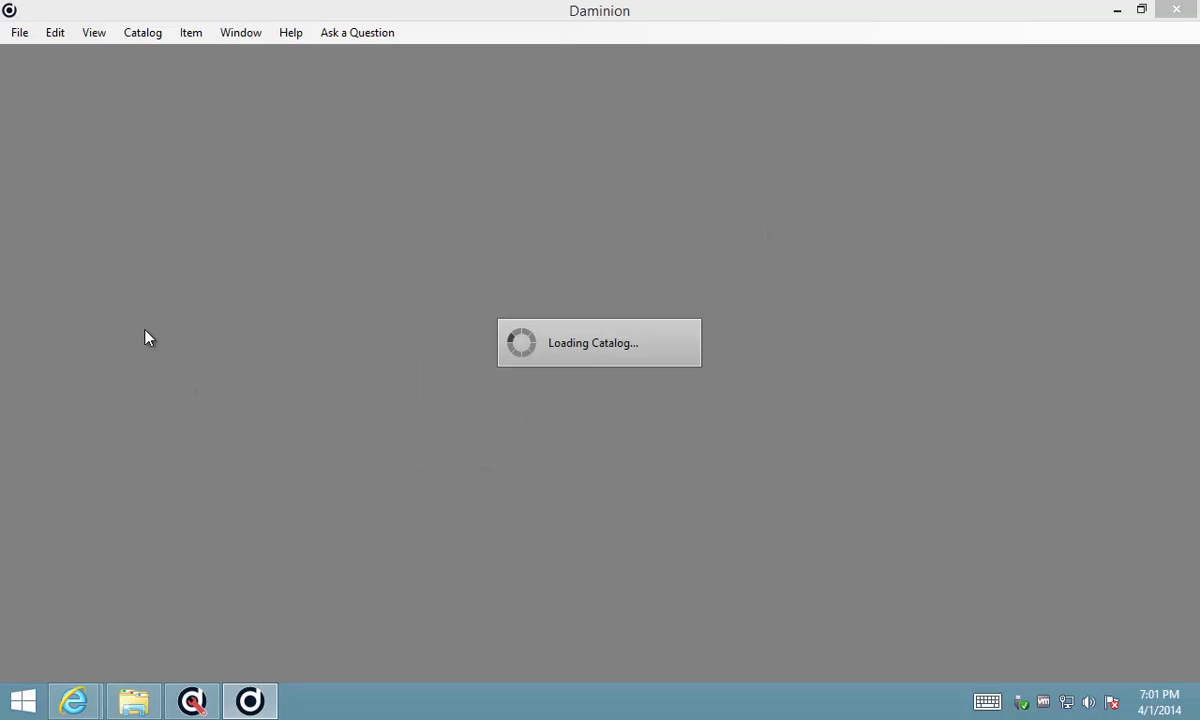